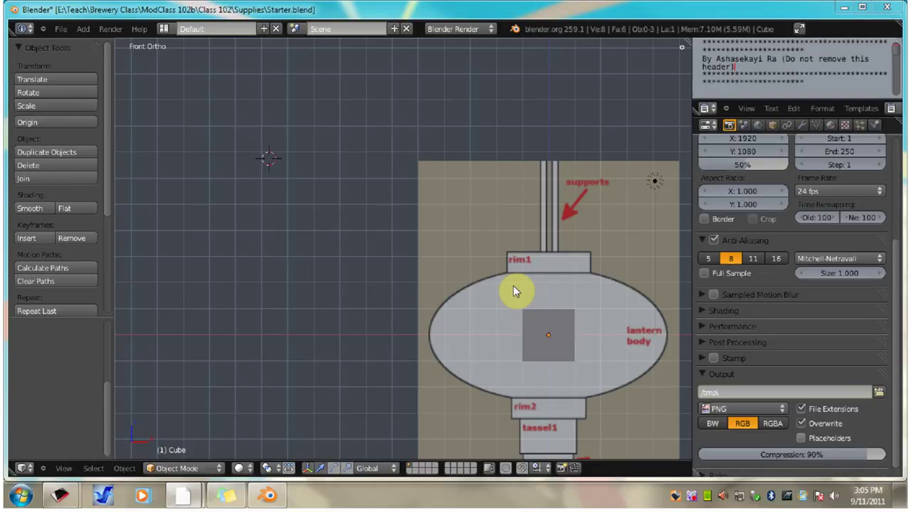
Snap the 3D cursor to the world origin and frame every object, including the lantern reference
middle_click(119, 366)
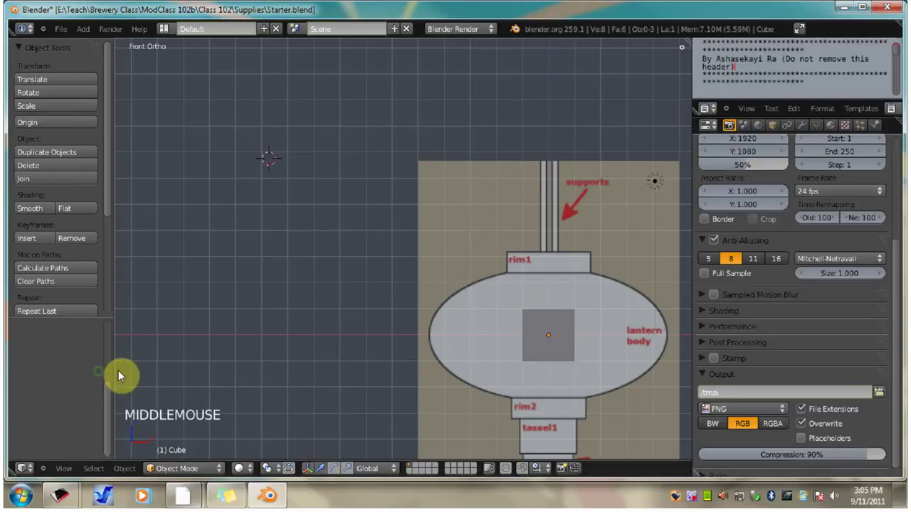
key(shift+c)
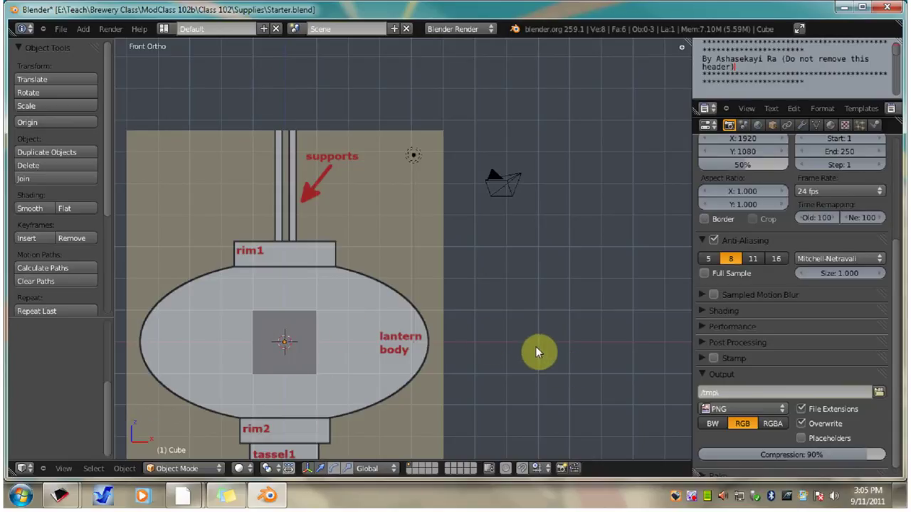
Select the cube and show its Transform values: location 0,0,0, scale 1, dimensions 2
right_click(298, 370)
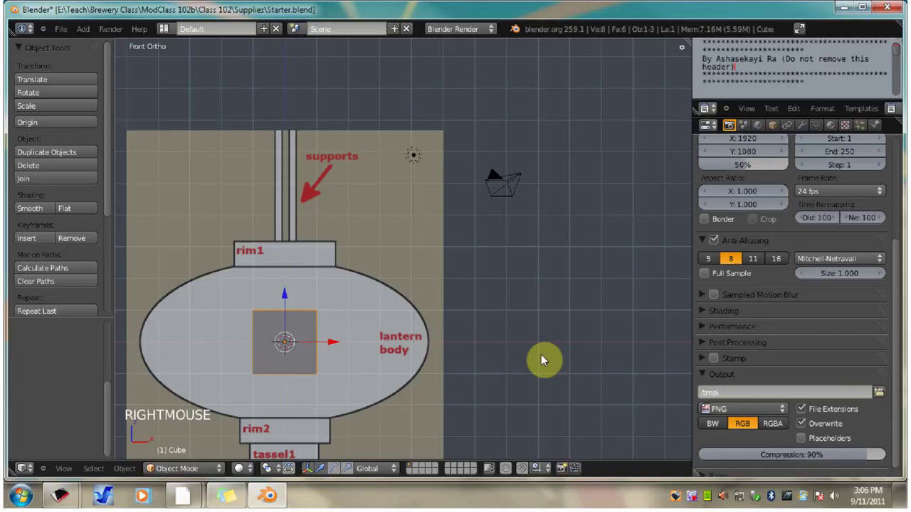
key(n)
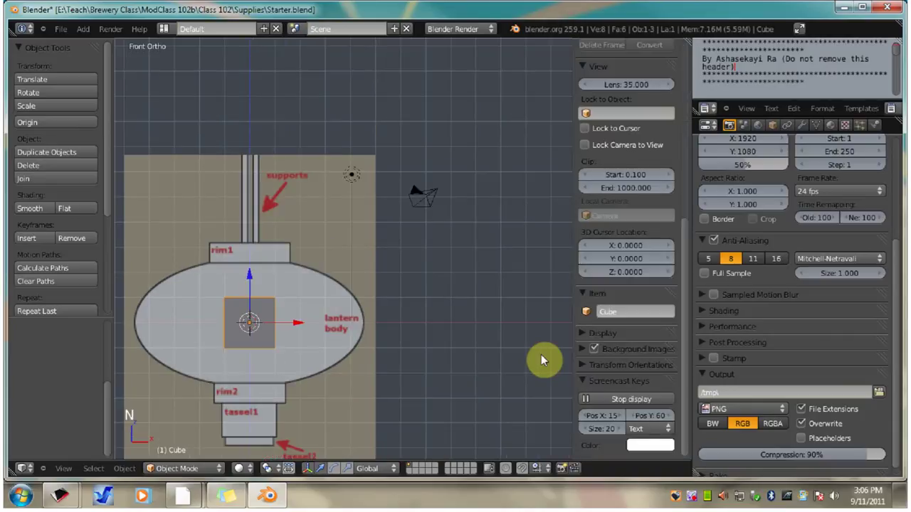
click(688, 284)
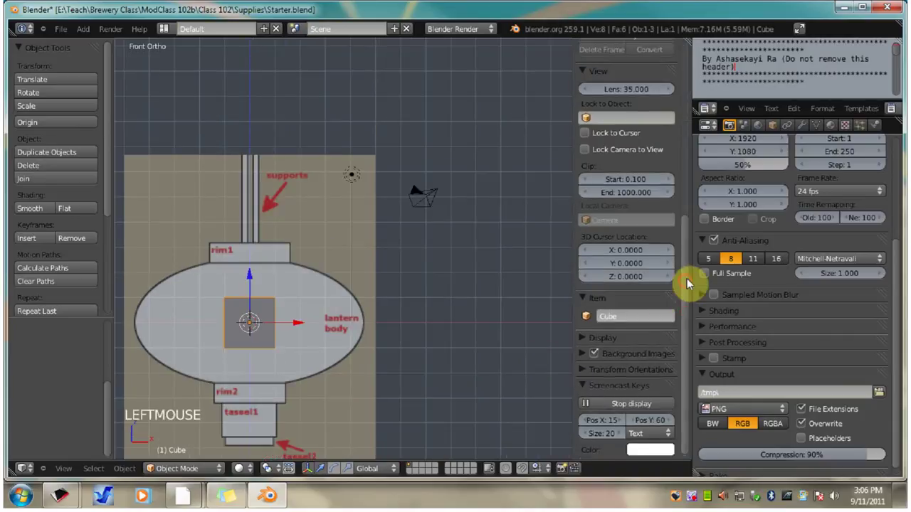
drag(688, 283, 685, 75)
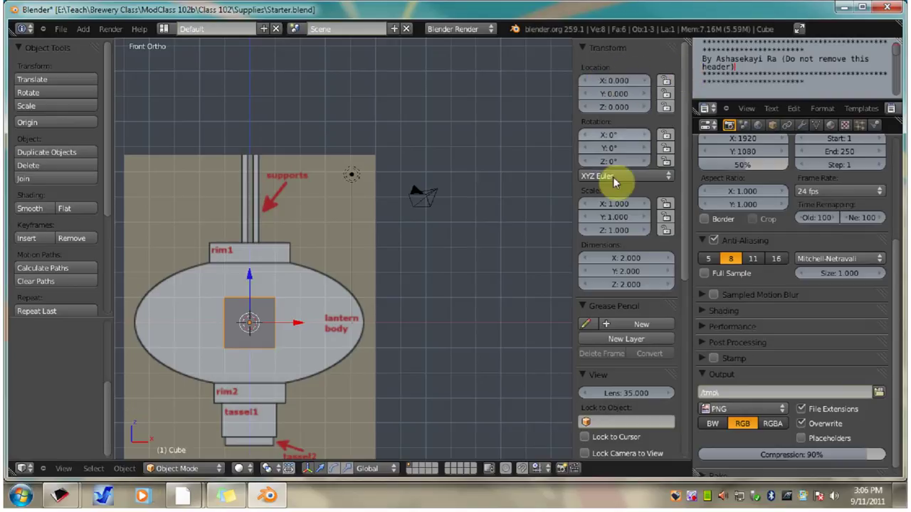
right_click(248, 340)
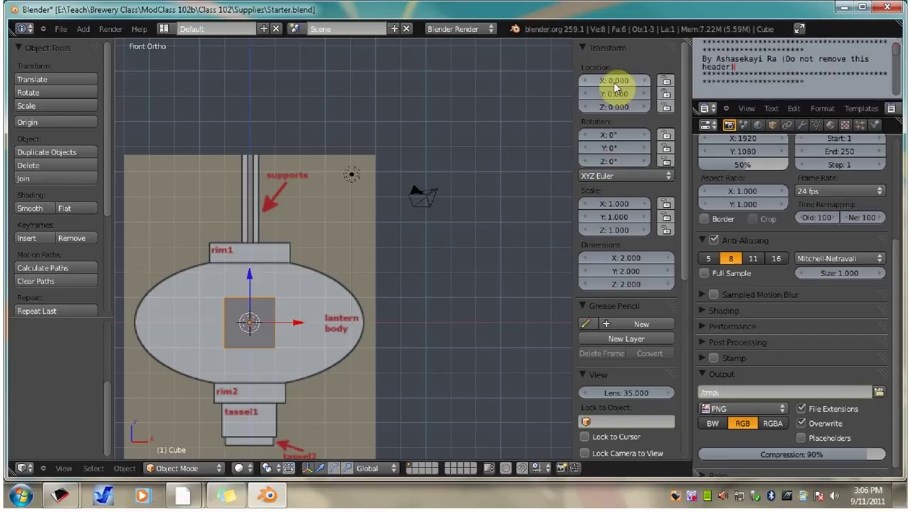
drag(691, 193, 691, 197)
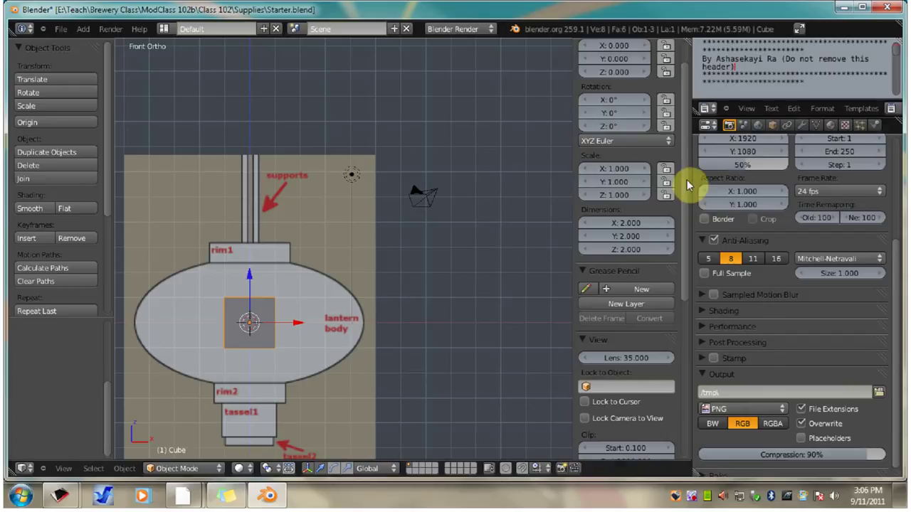
drag(688, 183, 688, 142)
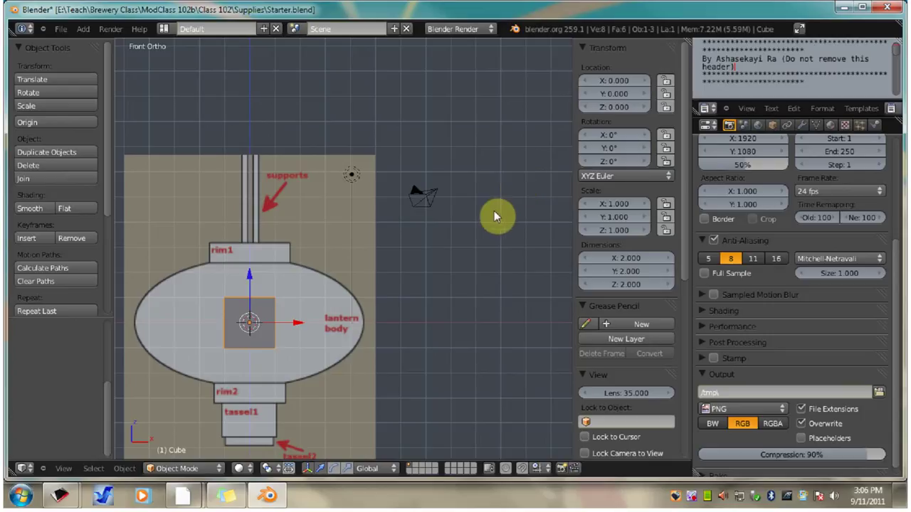
right_click(254, 342)
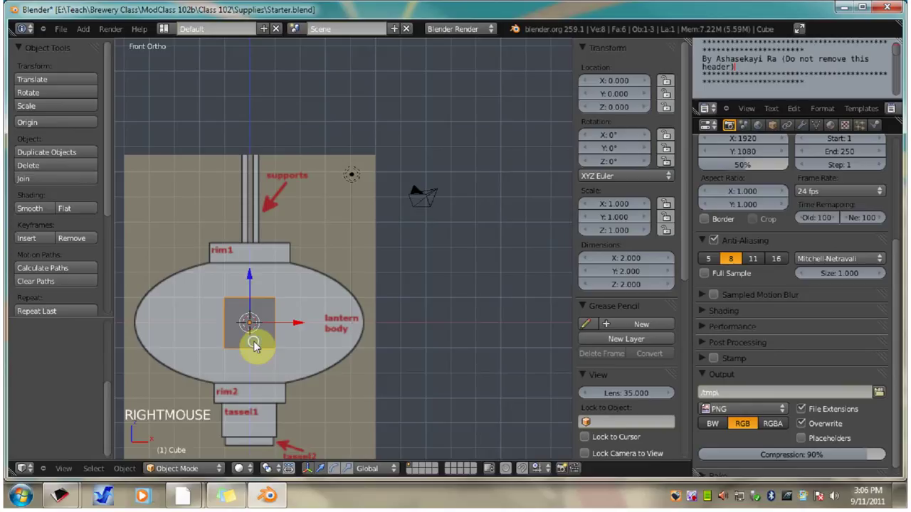
right_click(254, 343)
key(Tab)
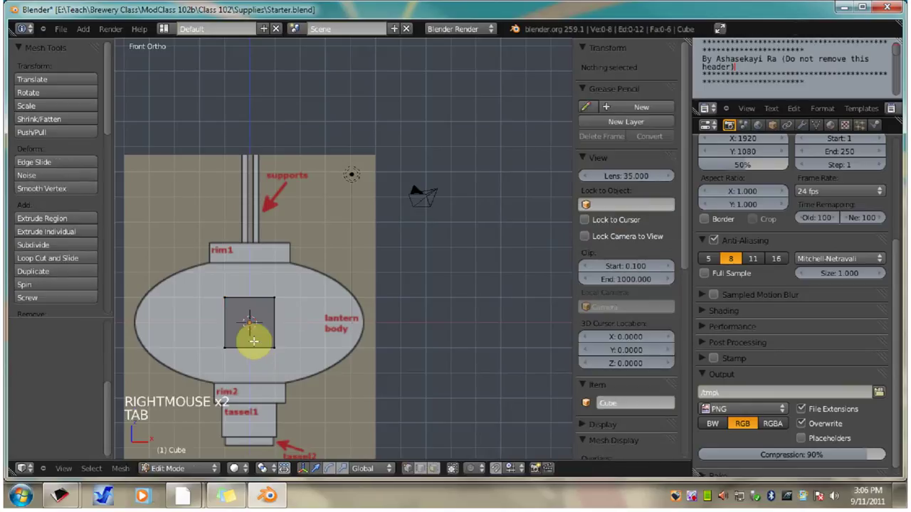
key(a)
key(a)
key(g)
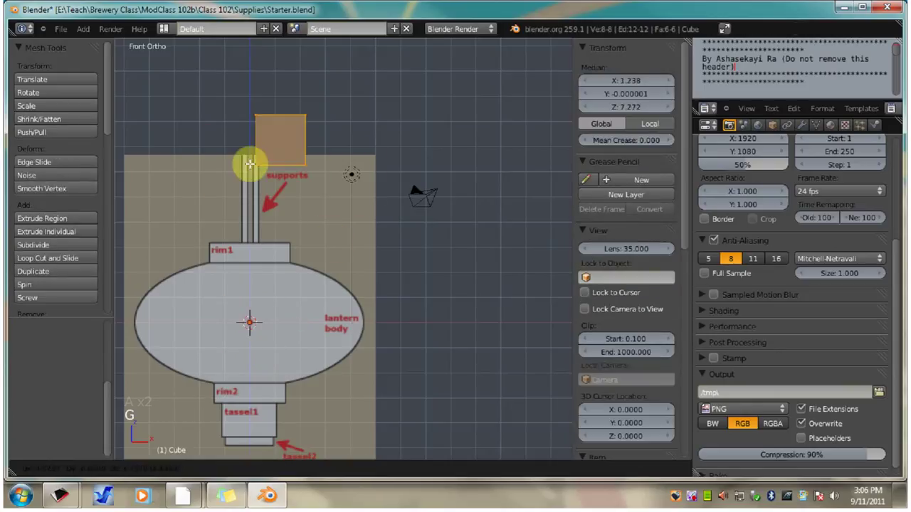
click(336, 157)
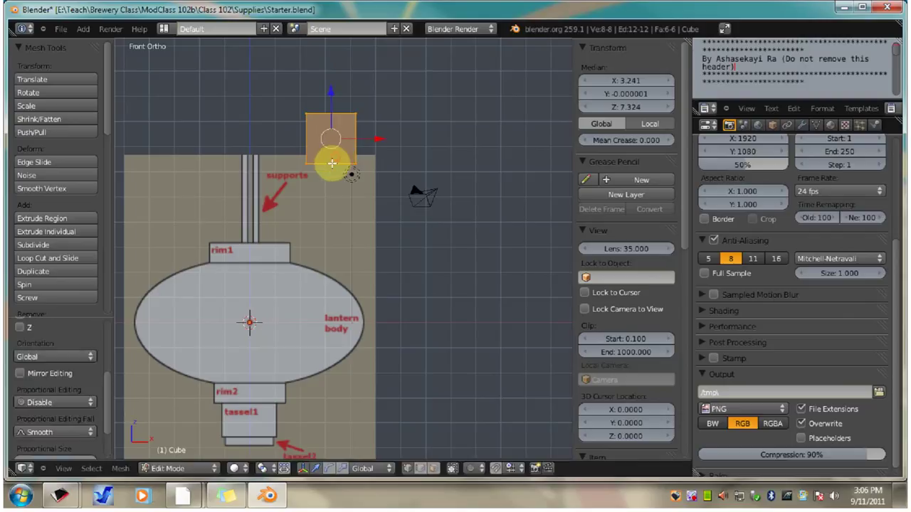
key(Tab)
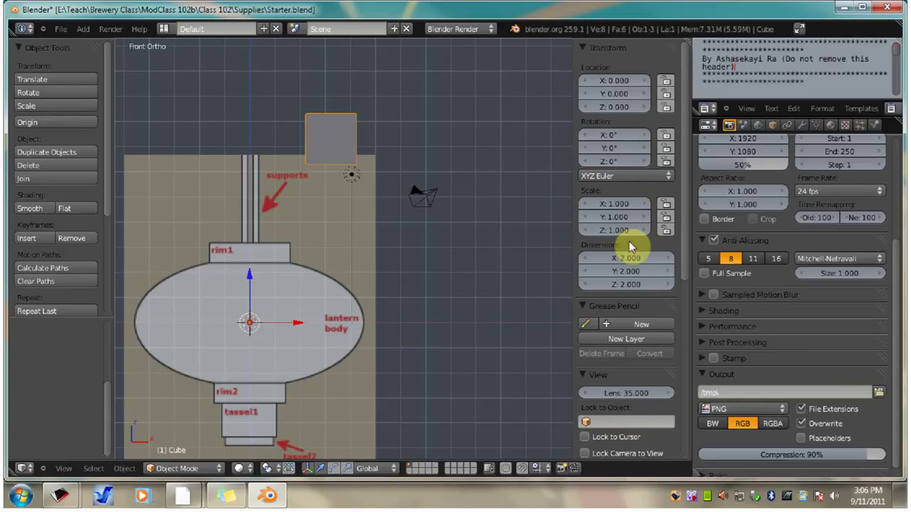
right_click(337, 149)
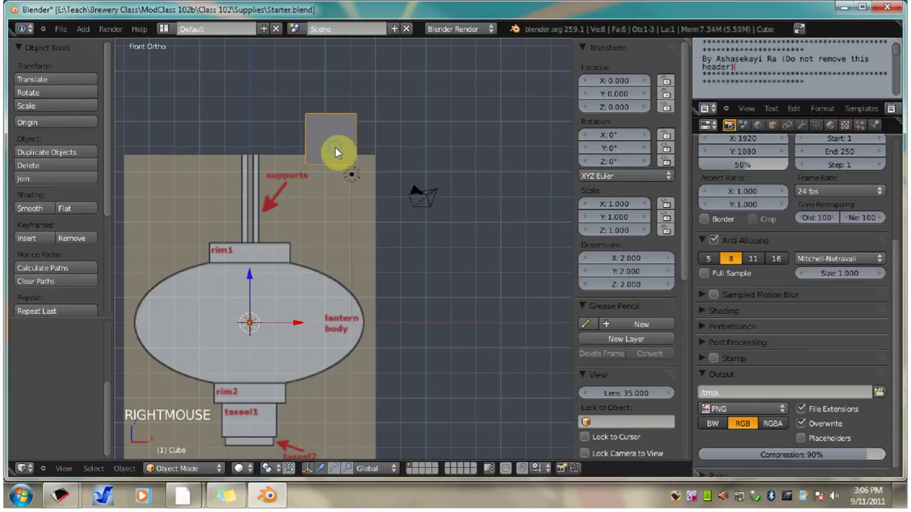
key(Tab)
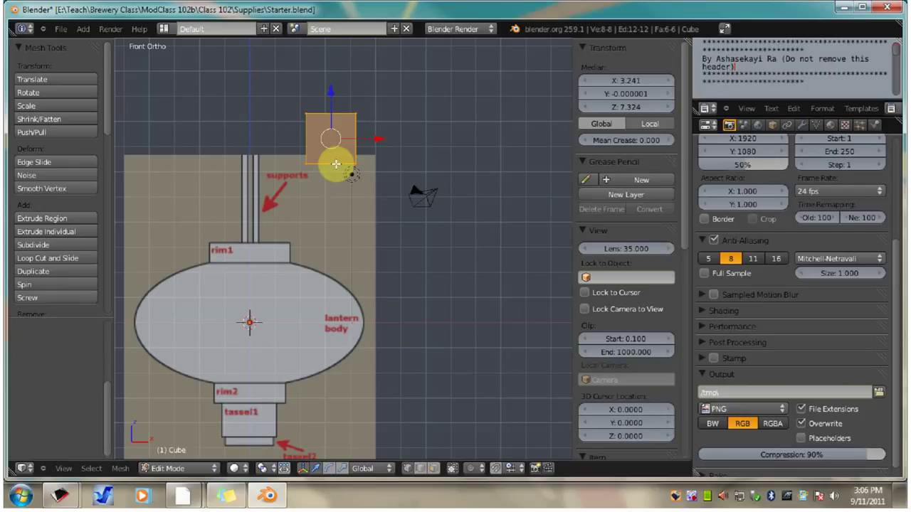
key(ctrl+z)
key(ctrl+z)
key(Tab)
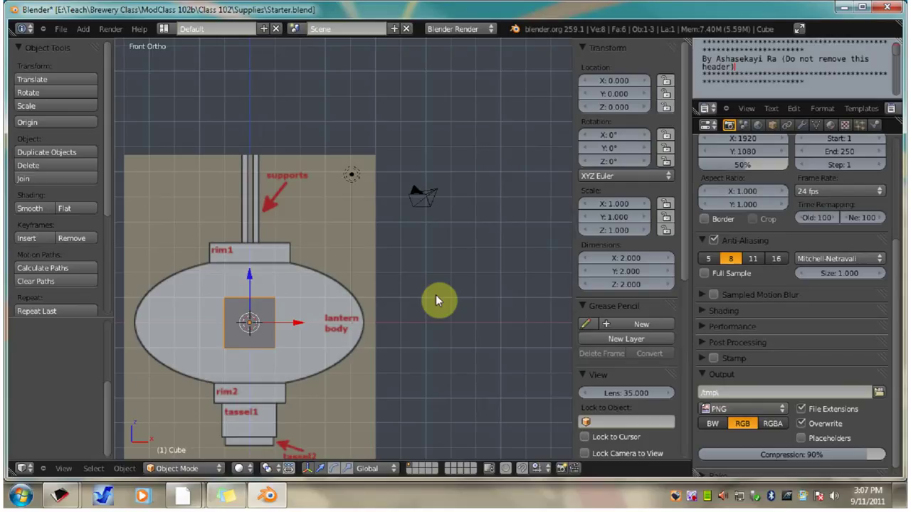
Zoom and pan the front view onto the lantern drawing, centred on the cube, and select the cube
key(ctrl+KP_Decimal)
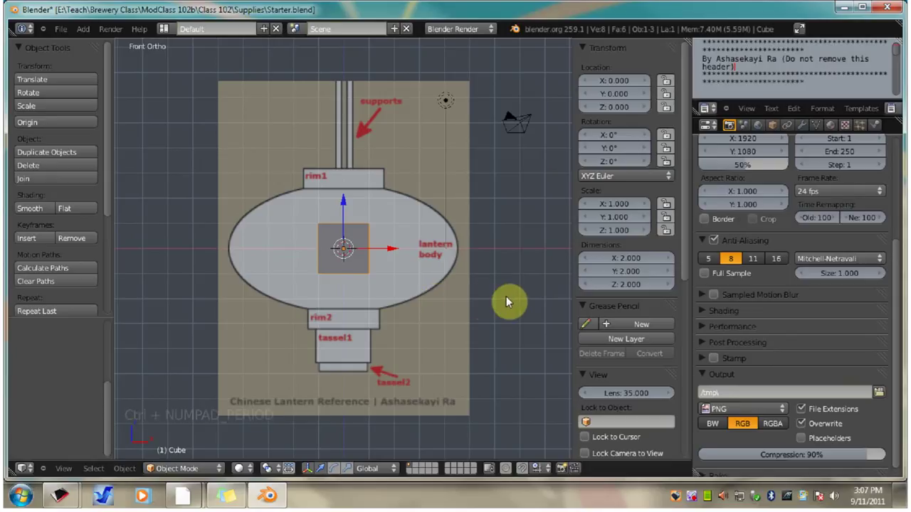
middle_click(476, 311)
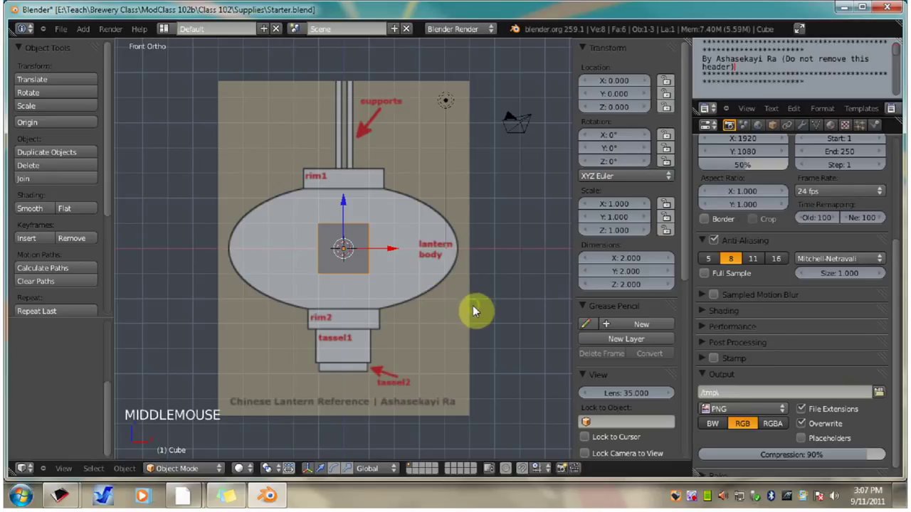
scroll(475, 311, up, 3)
scroll(475, 311, down, 4)
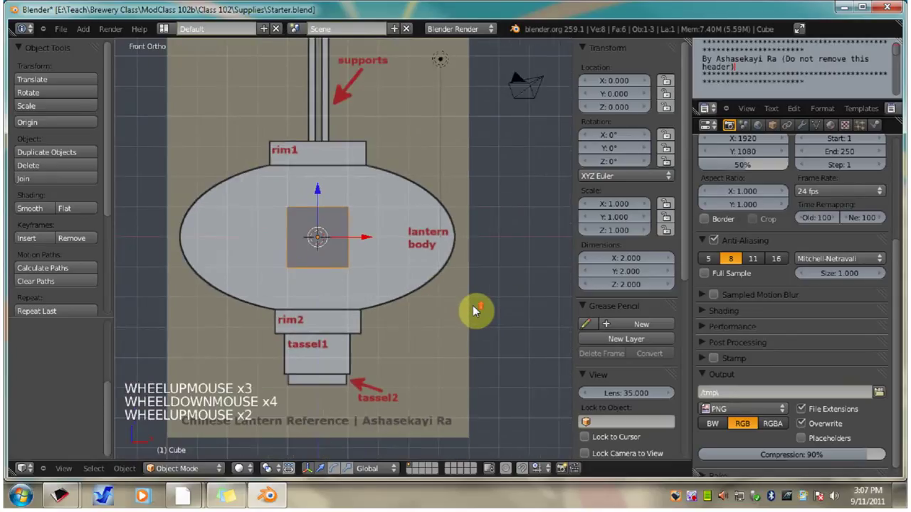
scroll(475, 311, up, 4)
scroll(474, 310, down, 3)
scroll(474, 309, up, 3)
scroll(474, 309, down, 4)
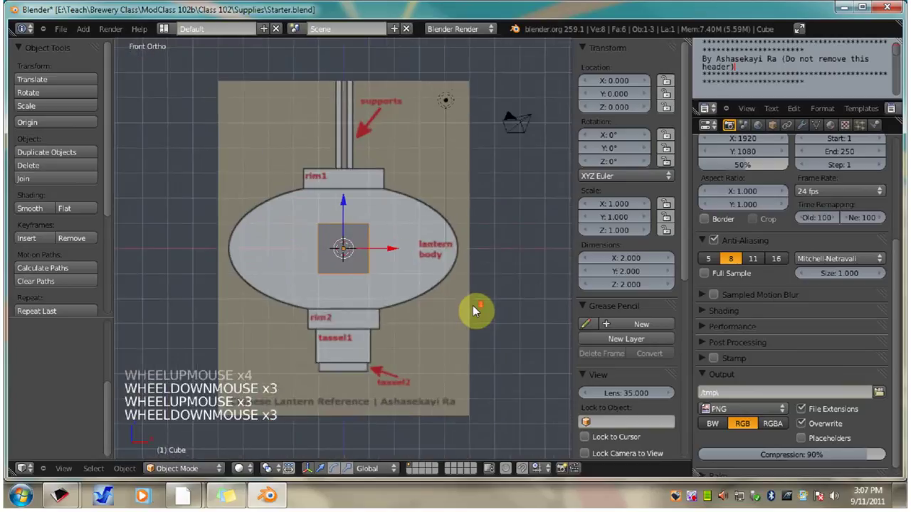
scroll(476, 311, up, 4)
scroll(475, 311, down, 2)
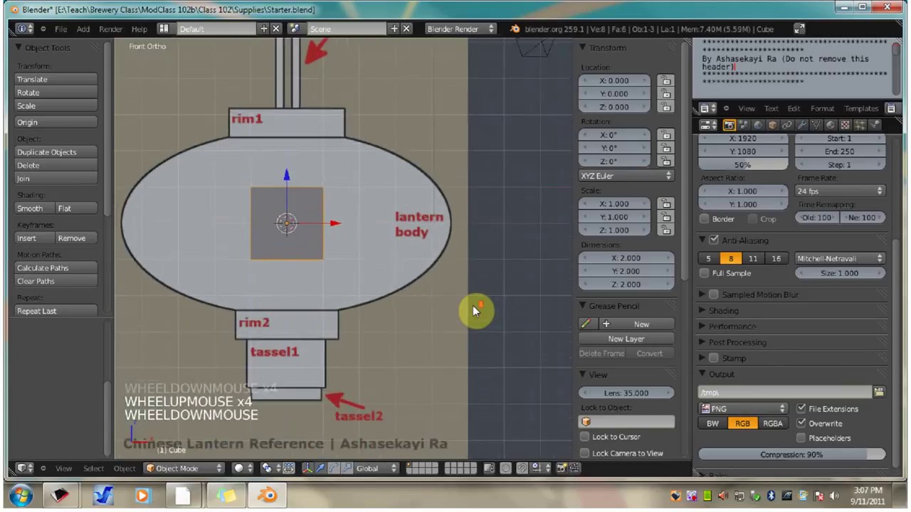
scroll(467, 314, up, 1)
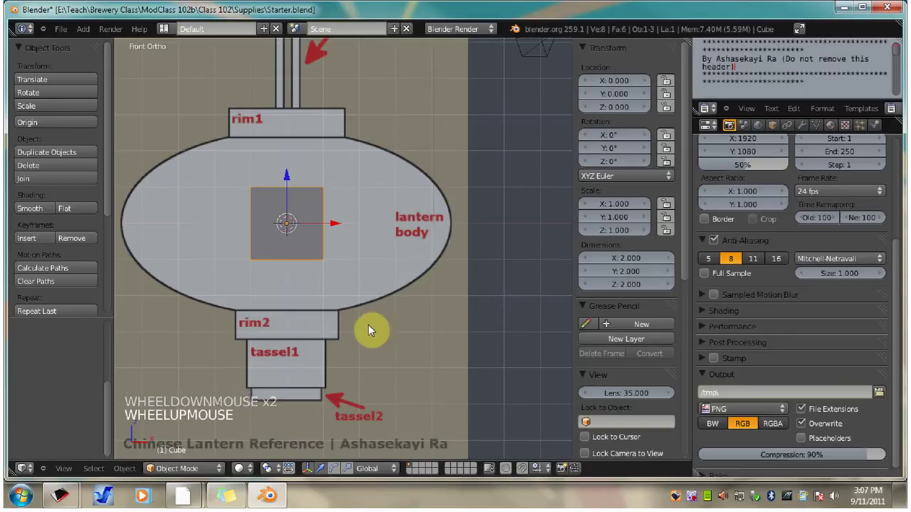
shift+middle_drag(368, 325, 433, 376)
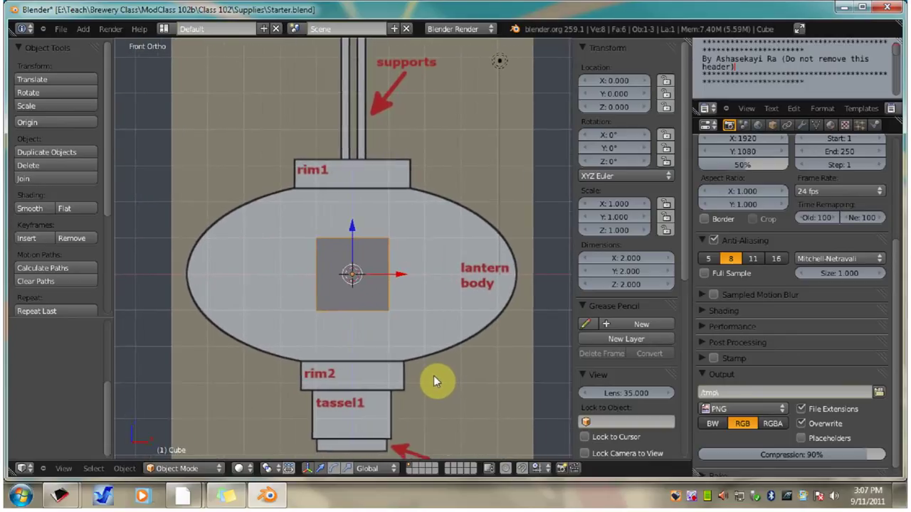
right_click(365, 302)
In Edit Mode, select the cube's top and bottom faces and delete them, leaving four sides
key(Tab)
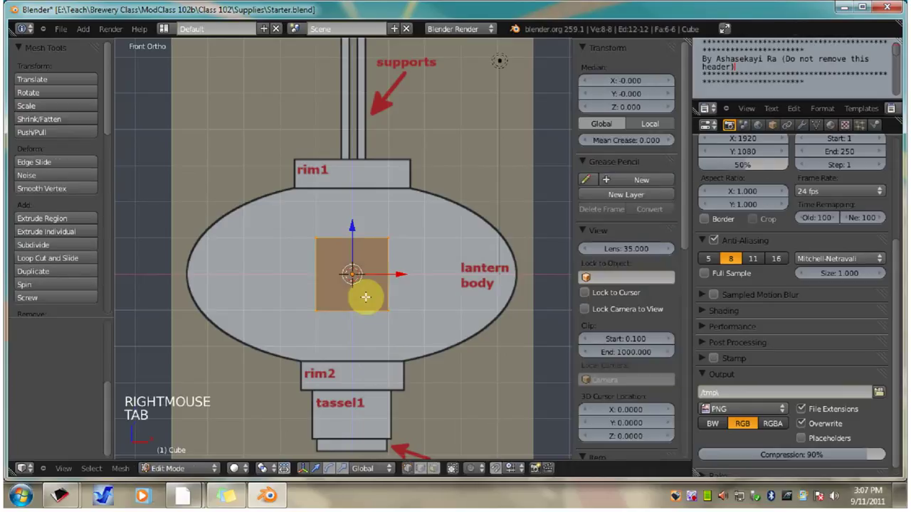
key(a)
key(a)
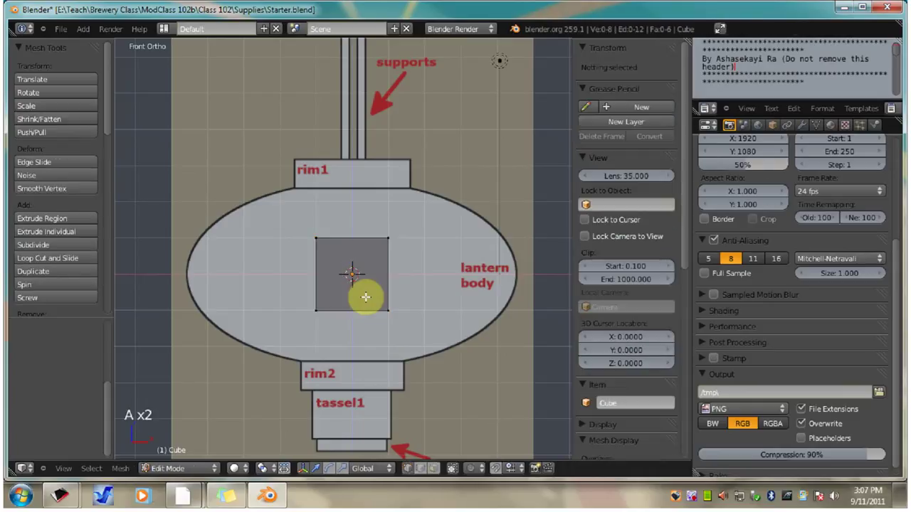
middle_drag(356, 307, 347, 335)
scroll(349, 335, up, 2)
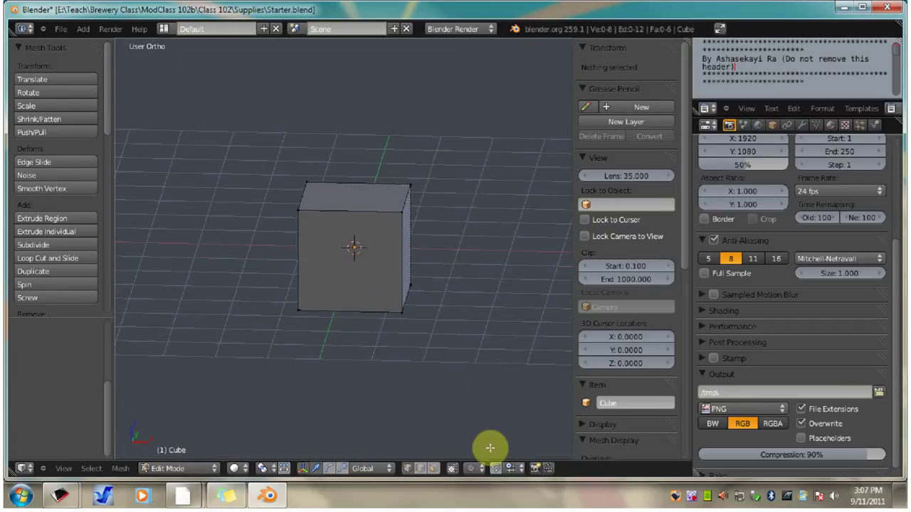
click(434, 470)
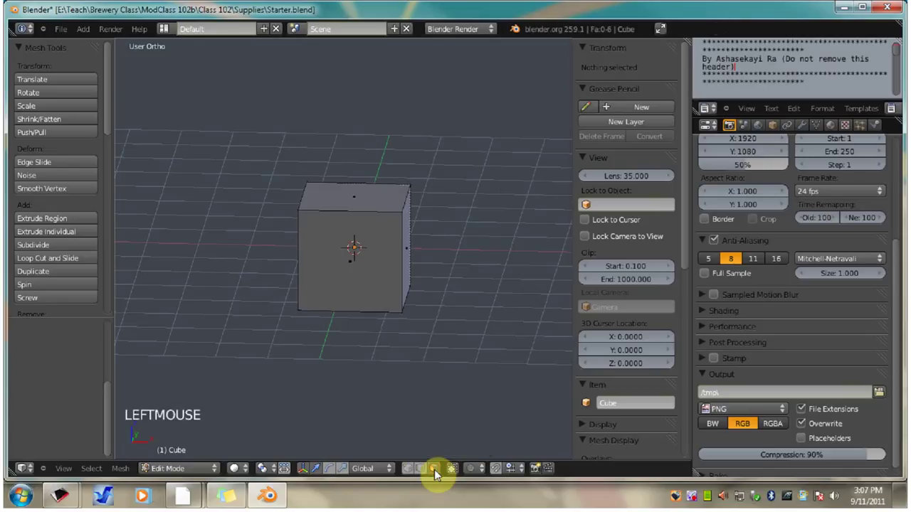
right_click(353, 197)
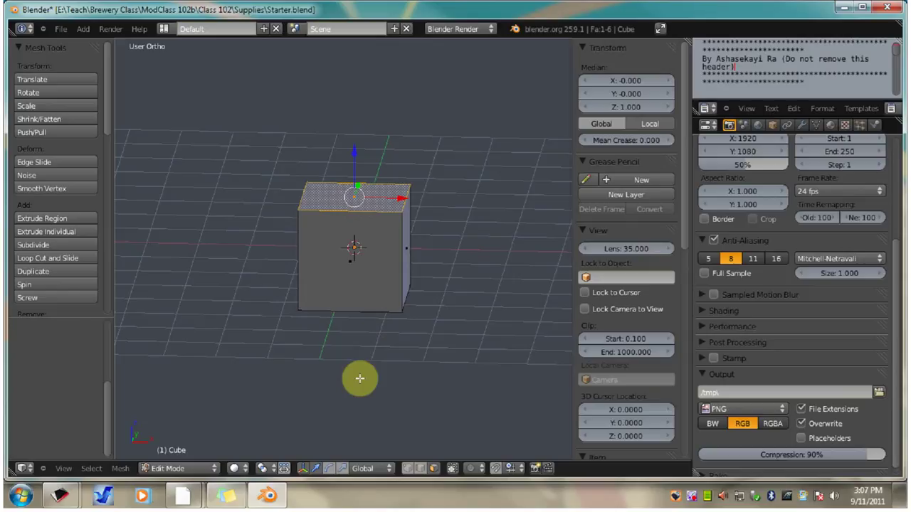
middle_drag(359, 379, 374, 309)
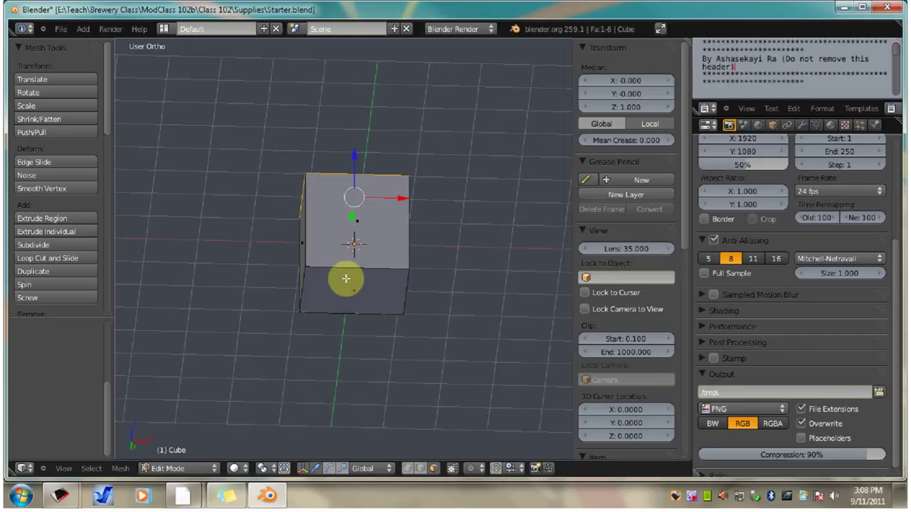
shift+right_click(364, 295)
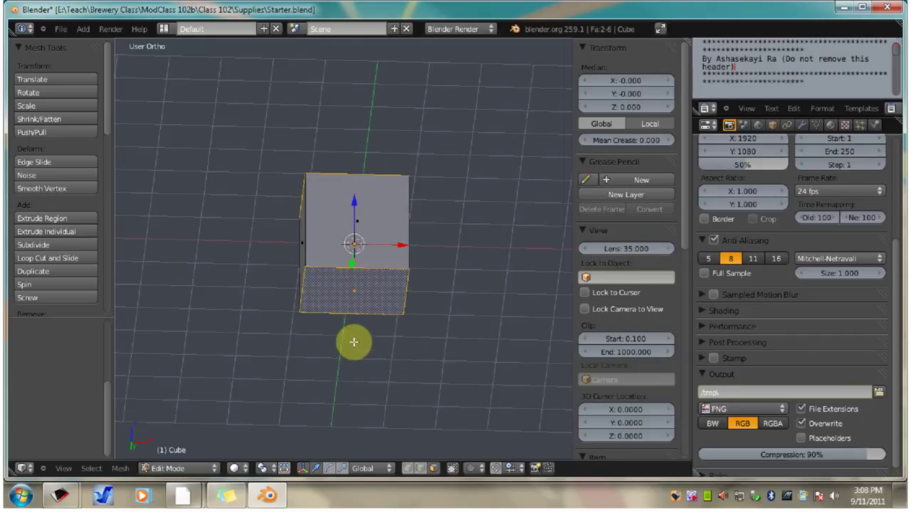
key(x)
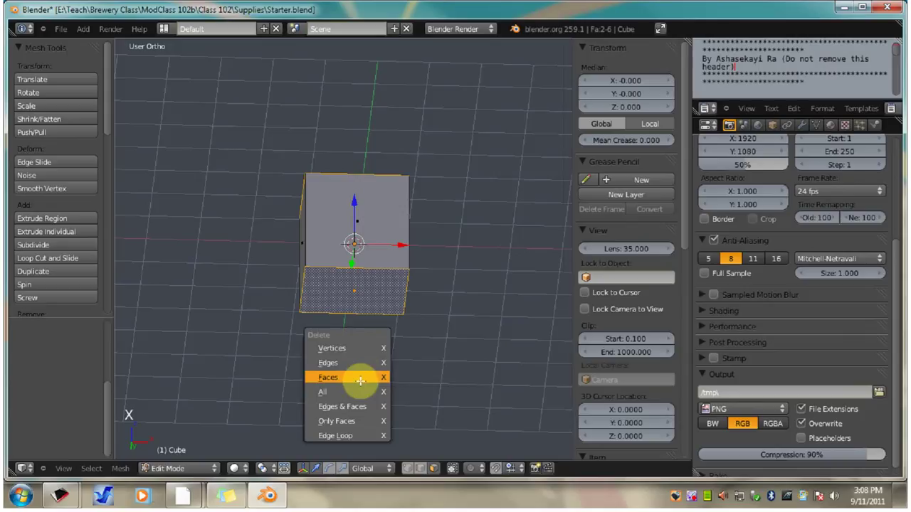
click(360, 379)
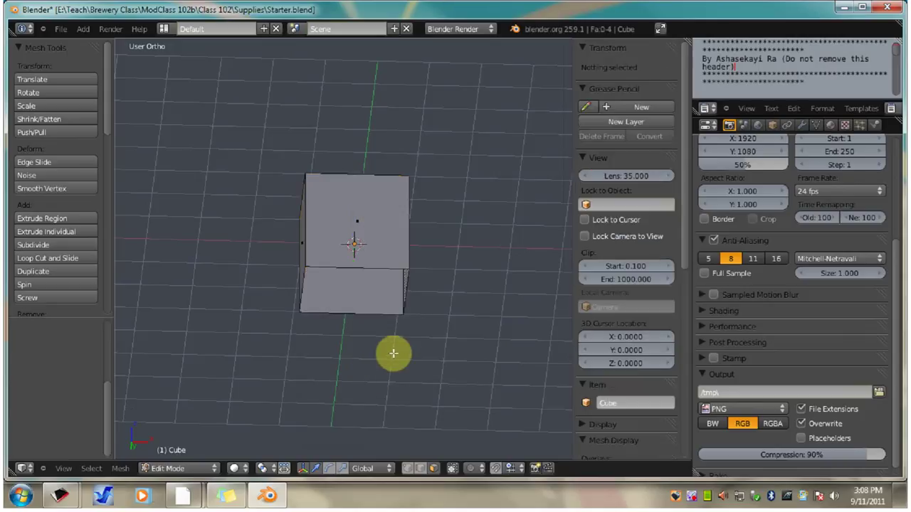
key(KP_1)
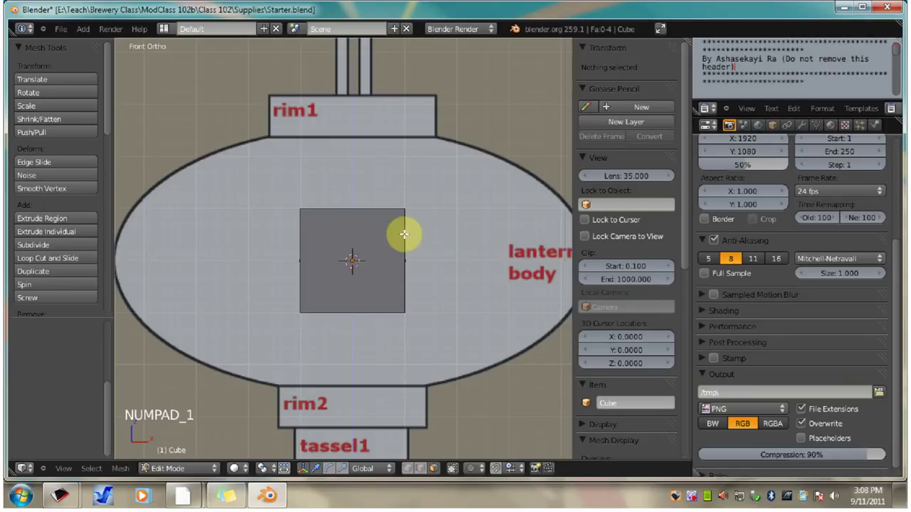
Select all faces and scale the mesh 2.358 along Z so it spans rim1 to rim2
scroll(369, 340, down, 1)
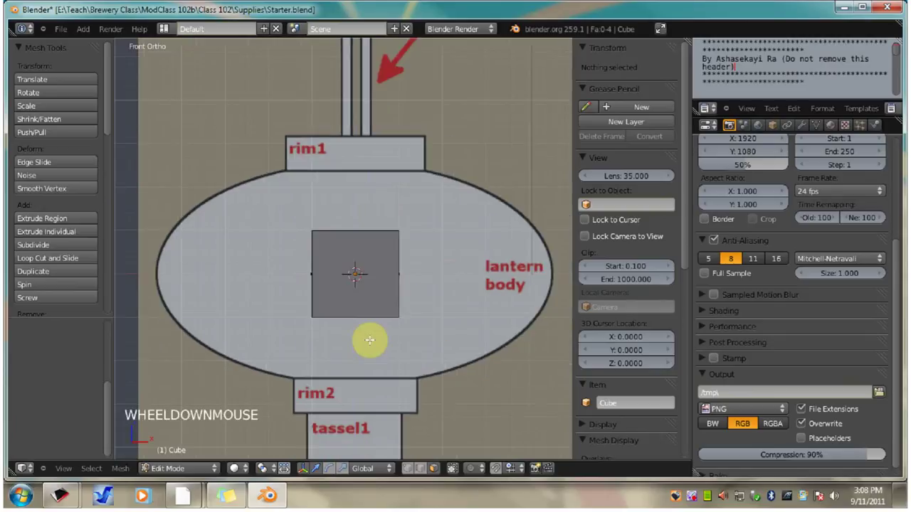
scroll(369, 340, down, 2)
scroll(369, 341, up, 1)
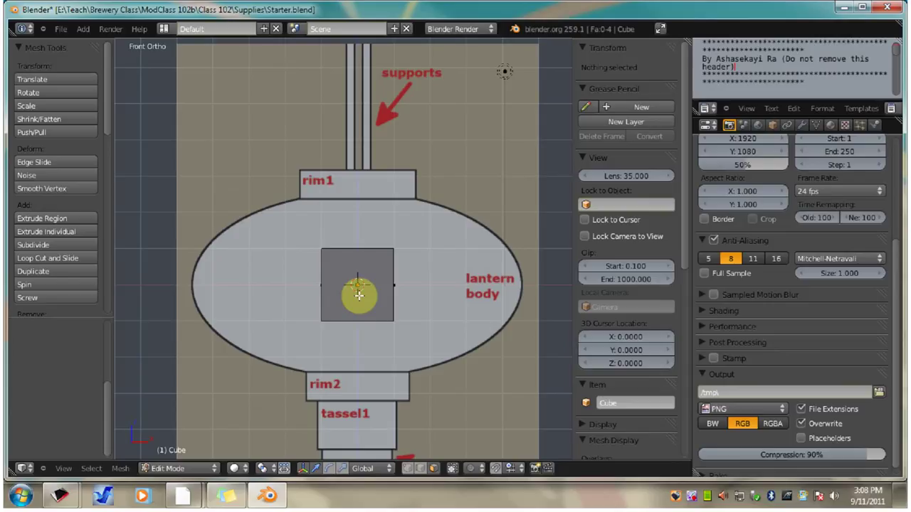
key(a)
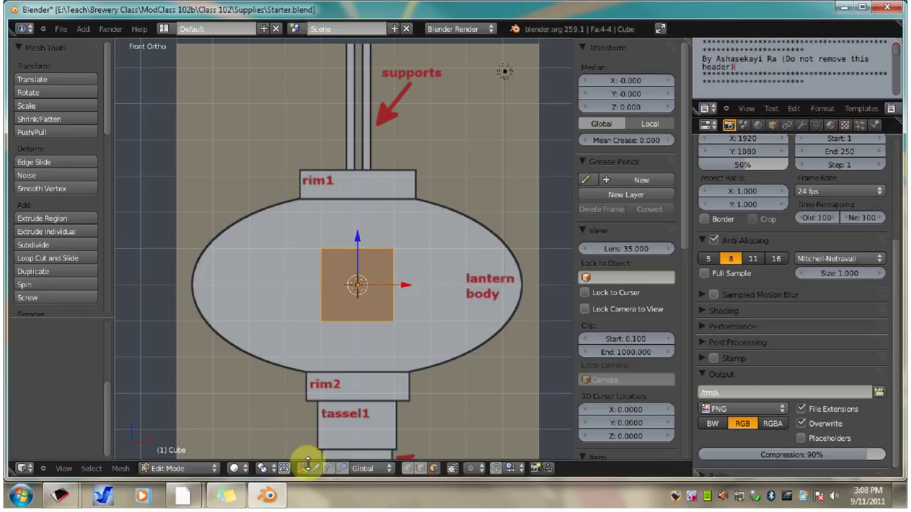
shift+click(343, 469)
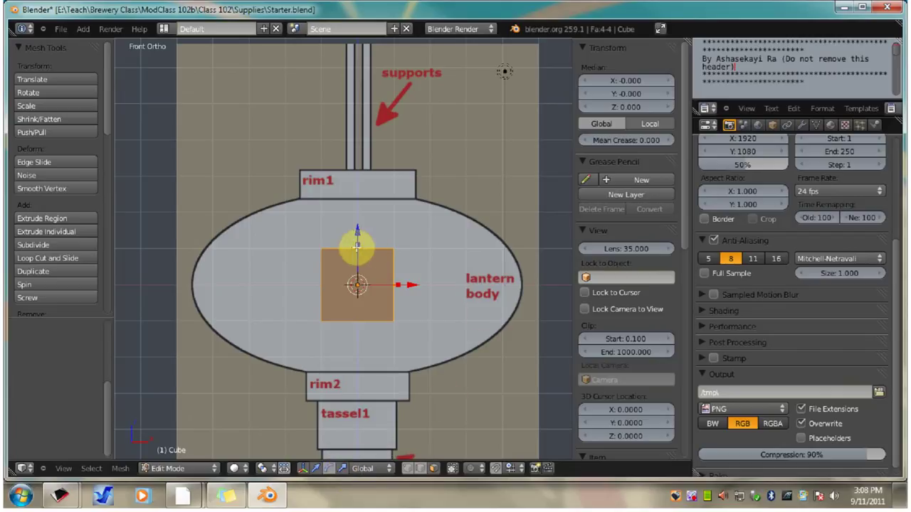
drag(356, 245, 372, 190)
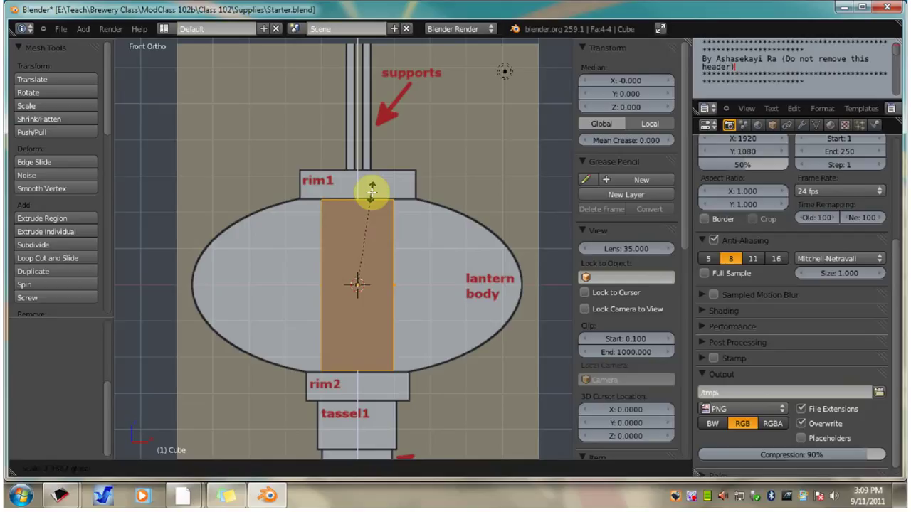
drag(372, 191, 371, 192)
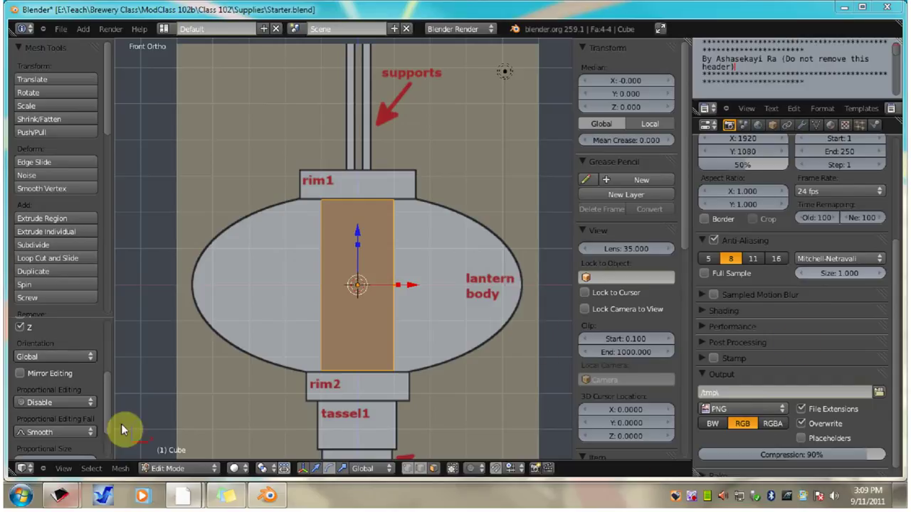
mouse_move(112, 403)
middle_down()
mouse_move(105, 410)
mouse_move(106, 401)
middle_up()
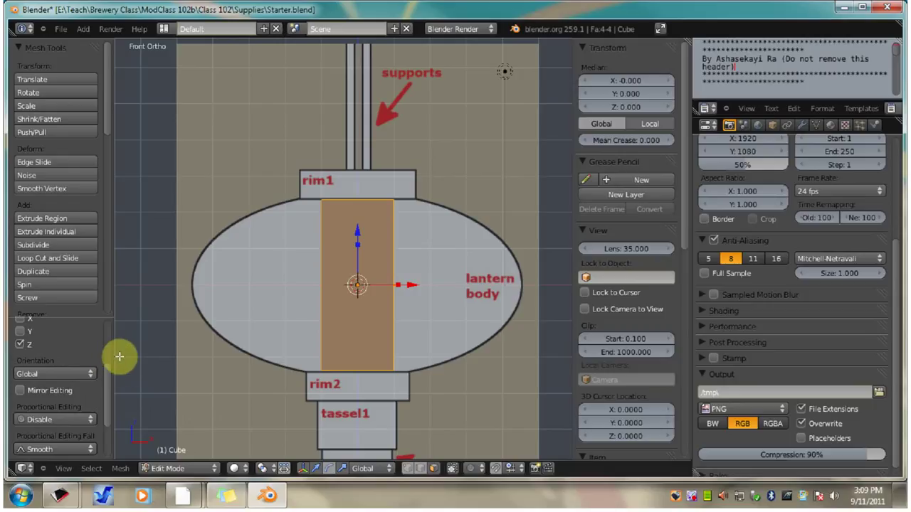
drag(112, 372, 111, 306)
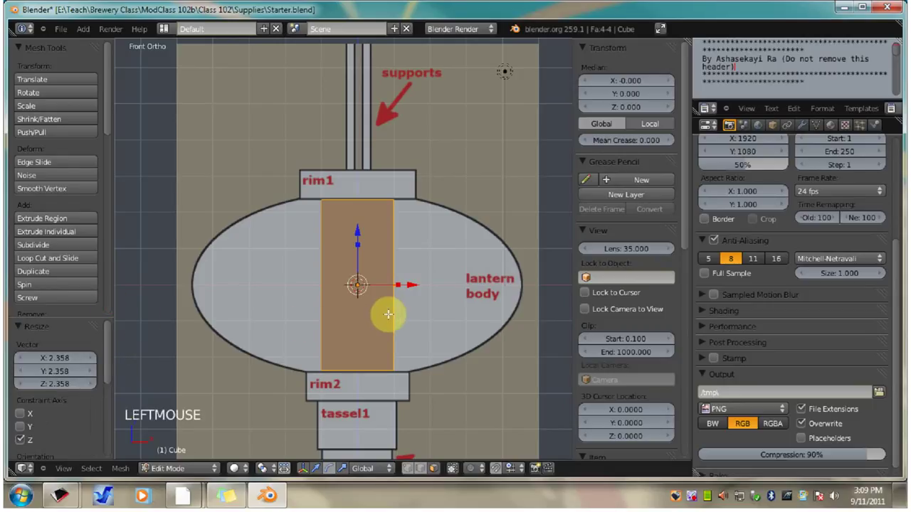
middle_click(165, 364)
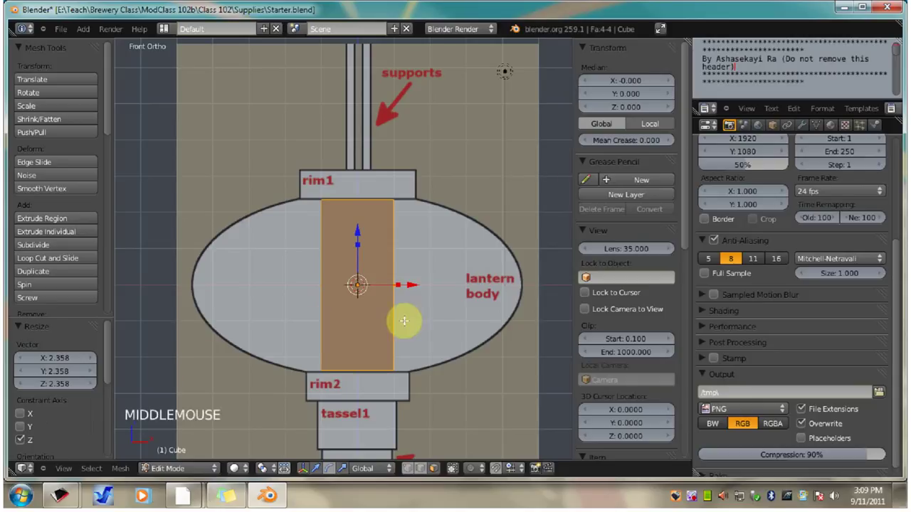
Switch to edge selection and select the box's top edge loop plus its bottom edge loop
key(a)
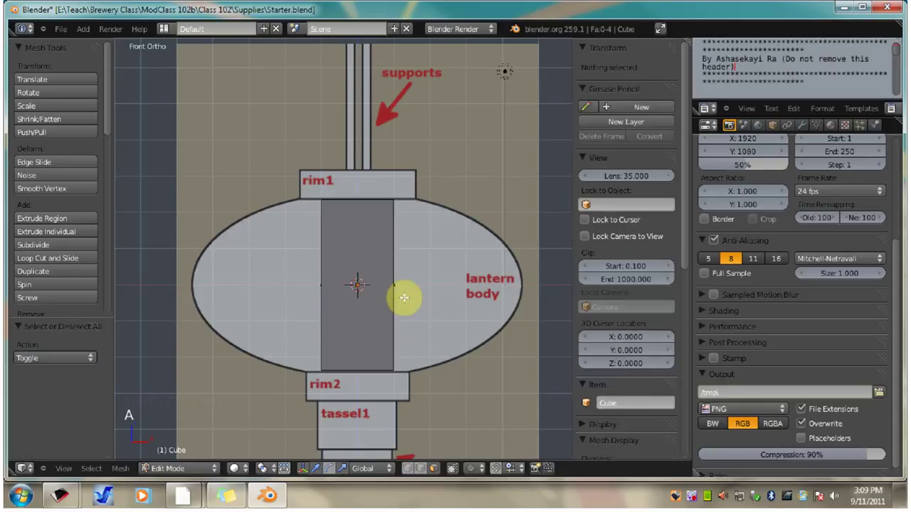
key(ctrl+Tab)
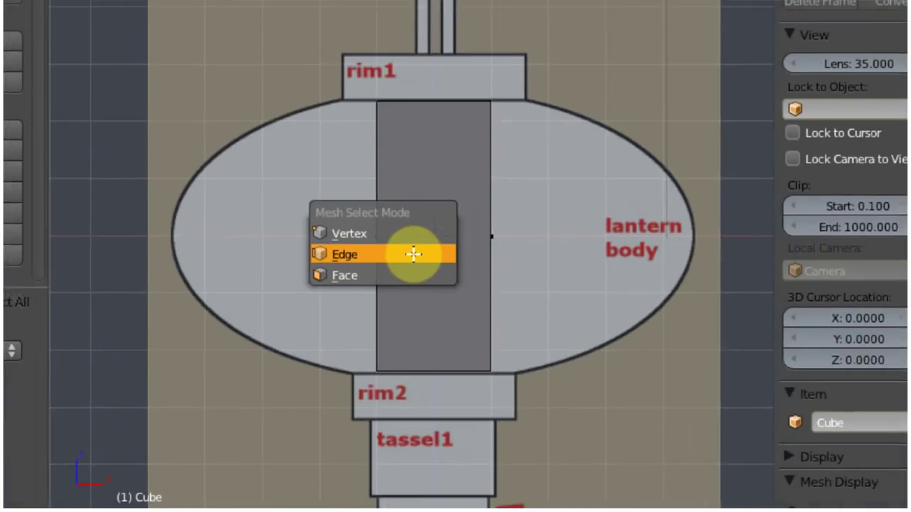
click(414, 254)
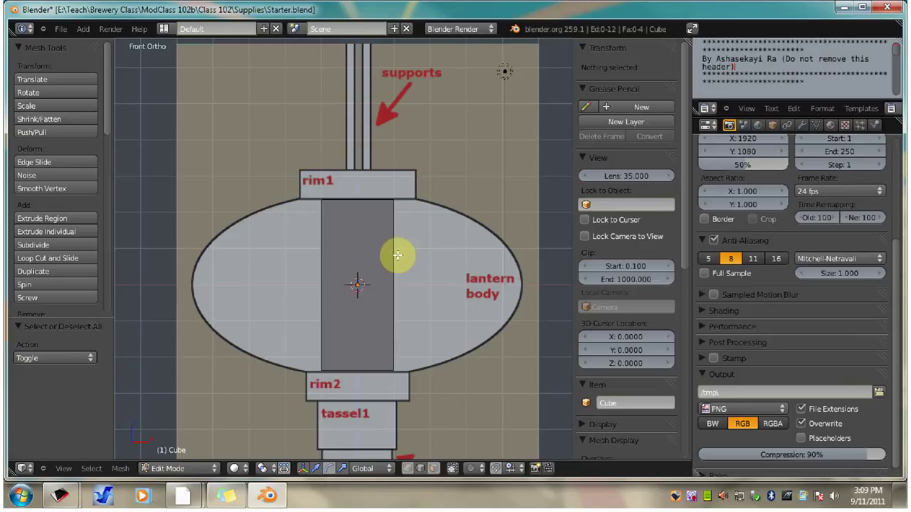
middle_drag(375, 246, 366, 273)
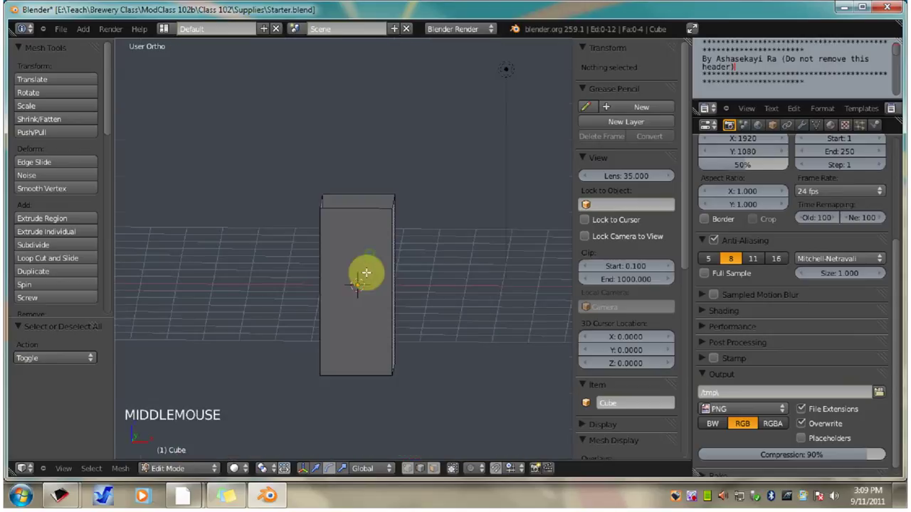
alt+right_click(357, 207)
alt+right_click(356, 207)
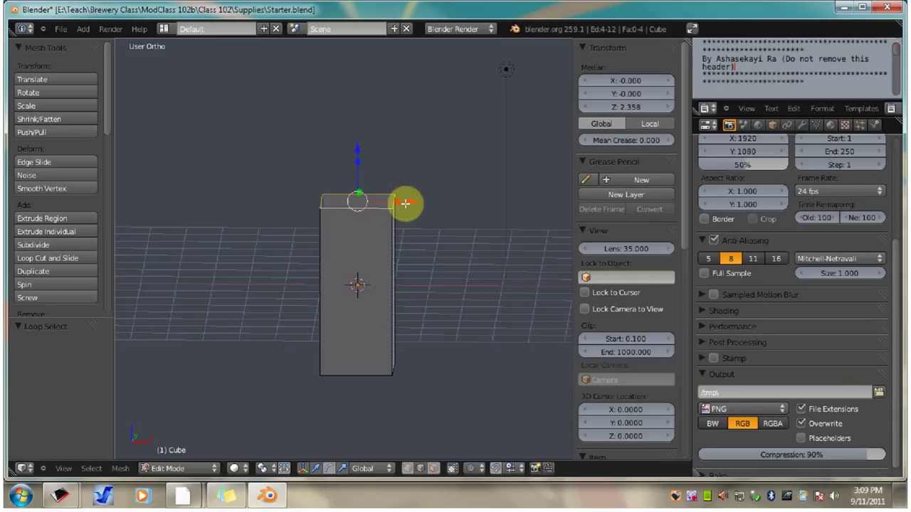
middle_drag(362, 397, 365, 353)
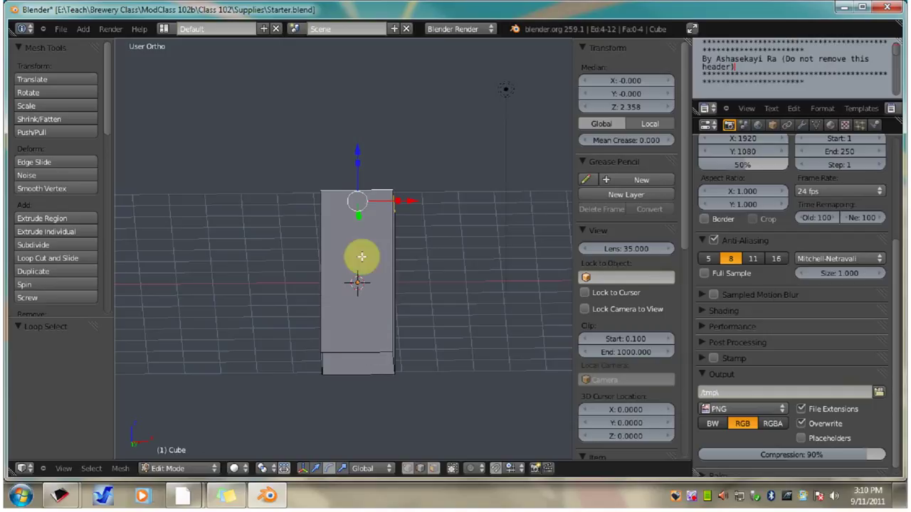
alt+shift+right_click(351, 353)
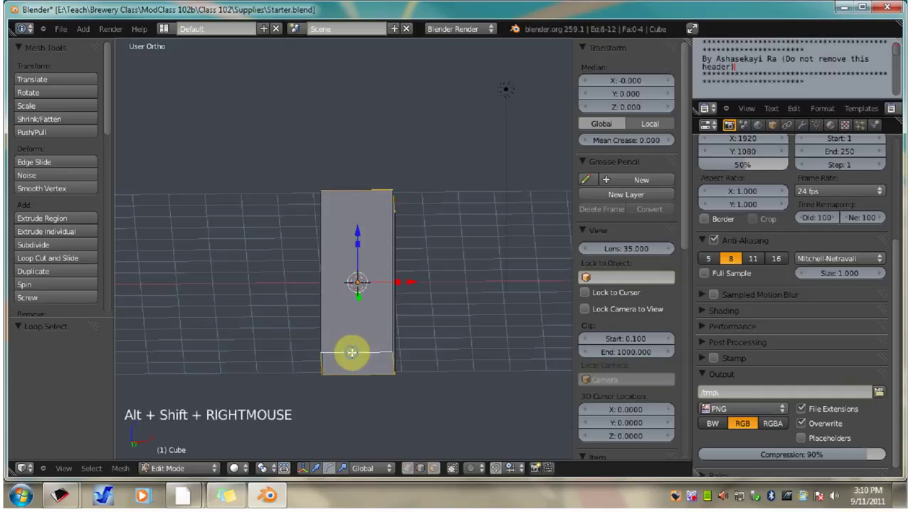
middle_drag(339, 291, 354, 413)
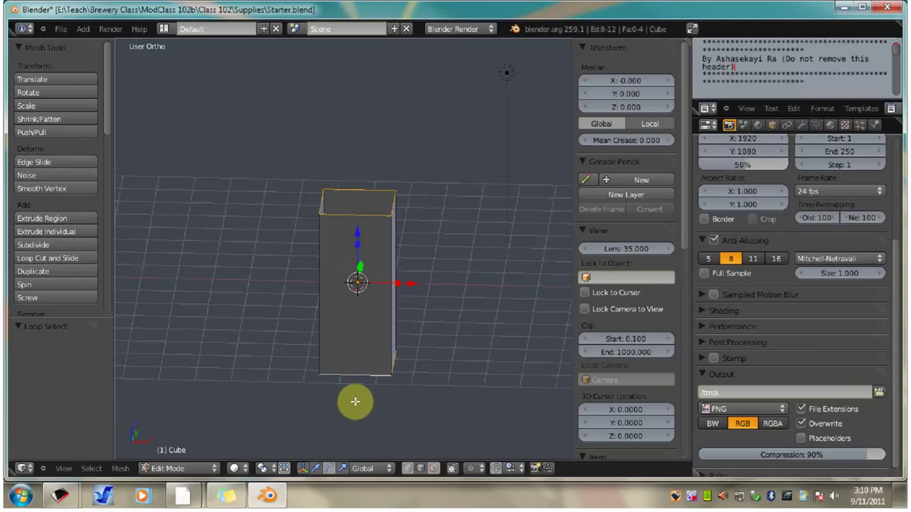
Apply Subdivide Smooth to the loops with 1 cut and Smoothness 2.000
key(KP_1)
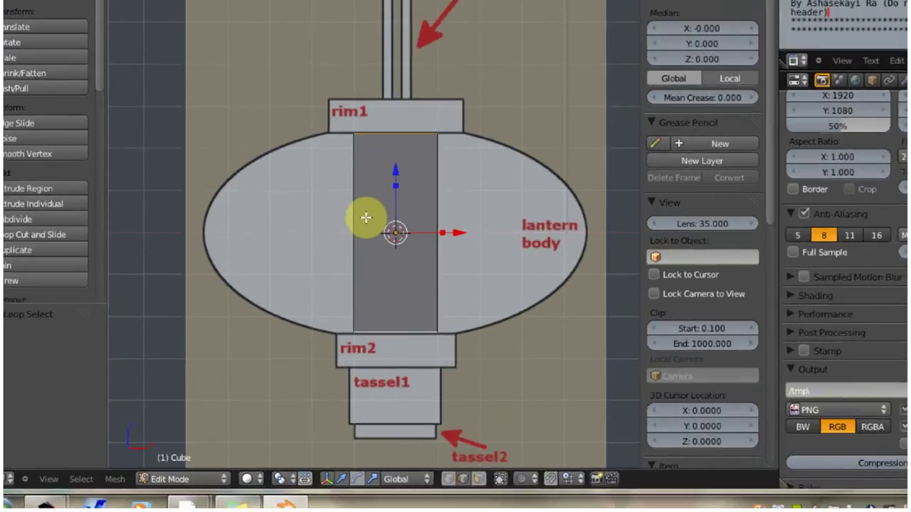
key(w)
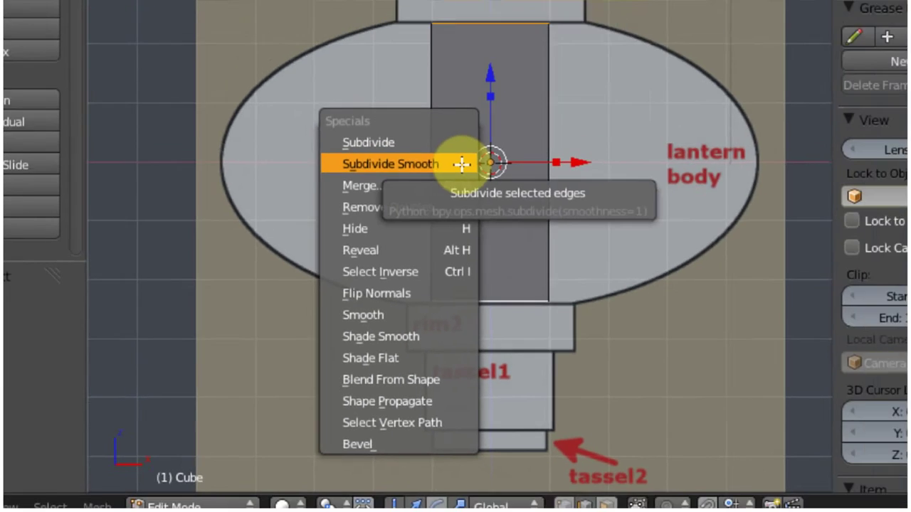
click(547, 93)
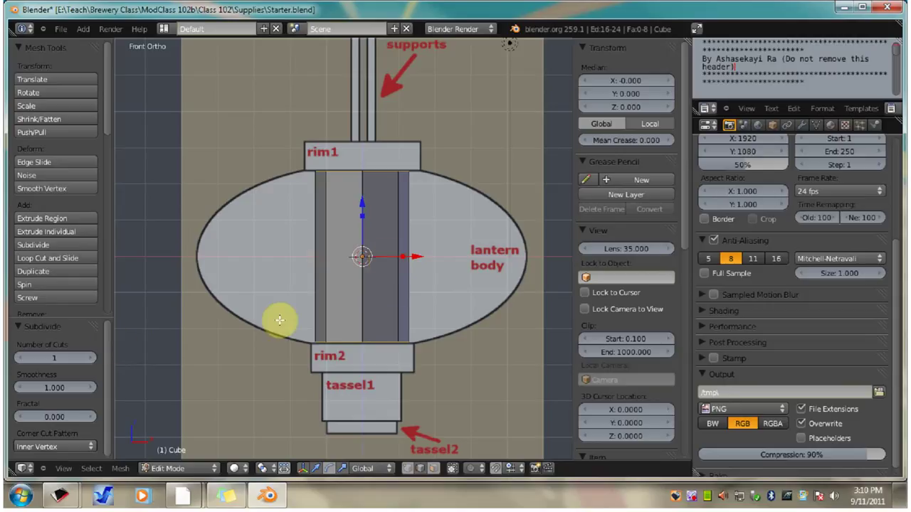
drag(109, 333, 107, 354)
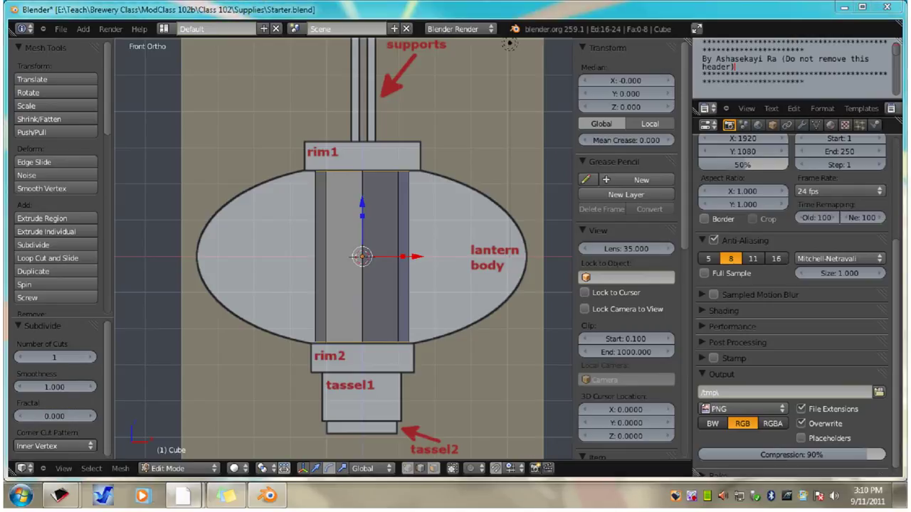
double_click(107, 349)
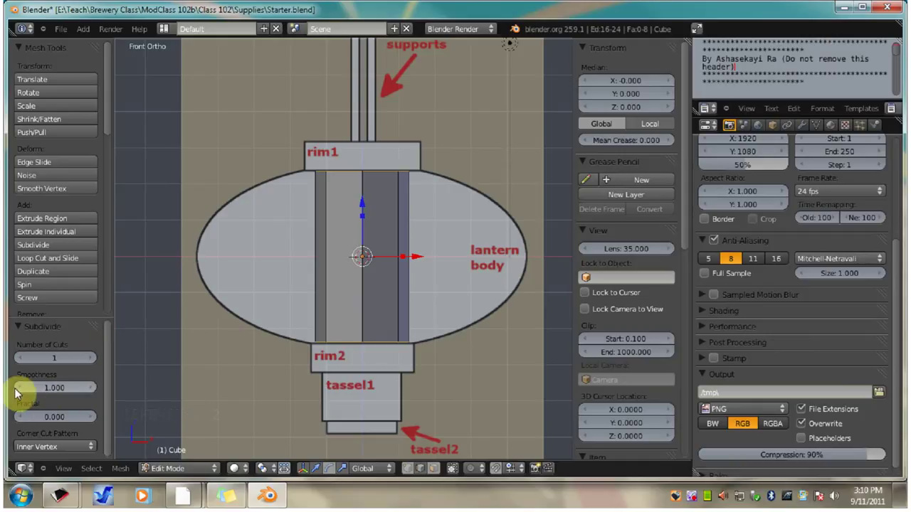
click(73, 384)
text(2)
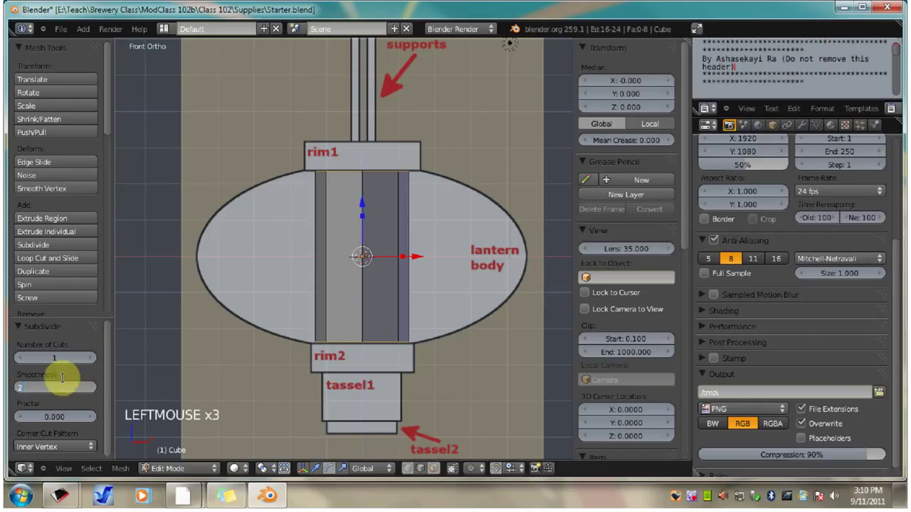
key(Return)
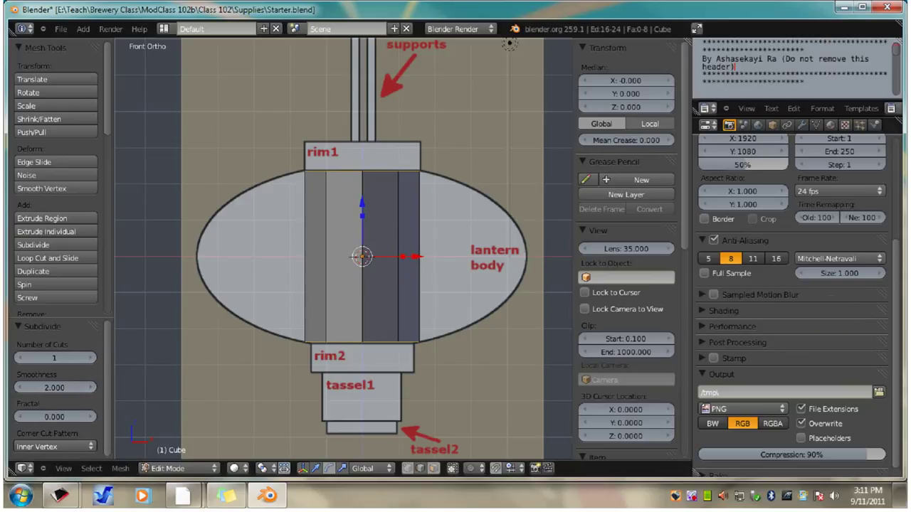
In front view, place a loop cut across the middle of the body, giving 16 faces
scroll(793, 285, down, 2)
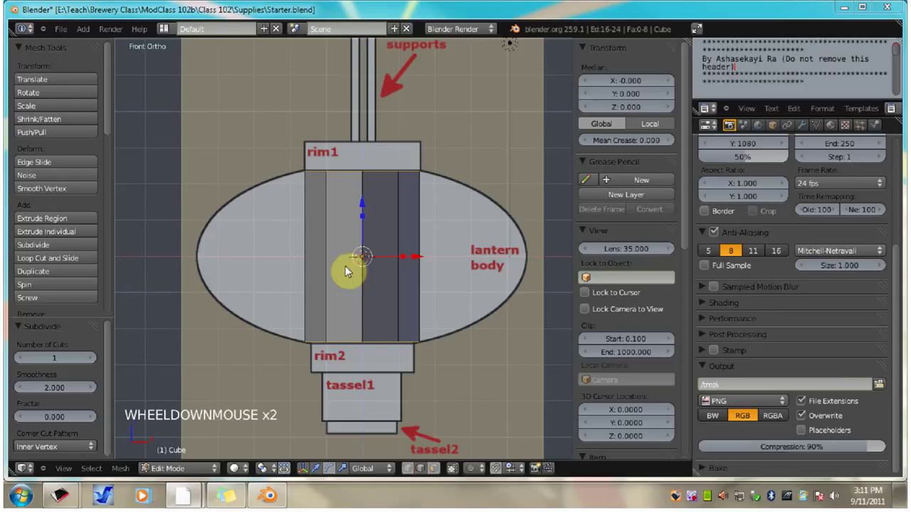
middle_drag(264, 311, 285, 305)
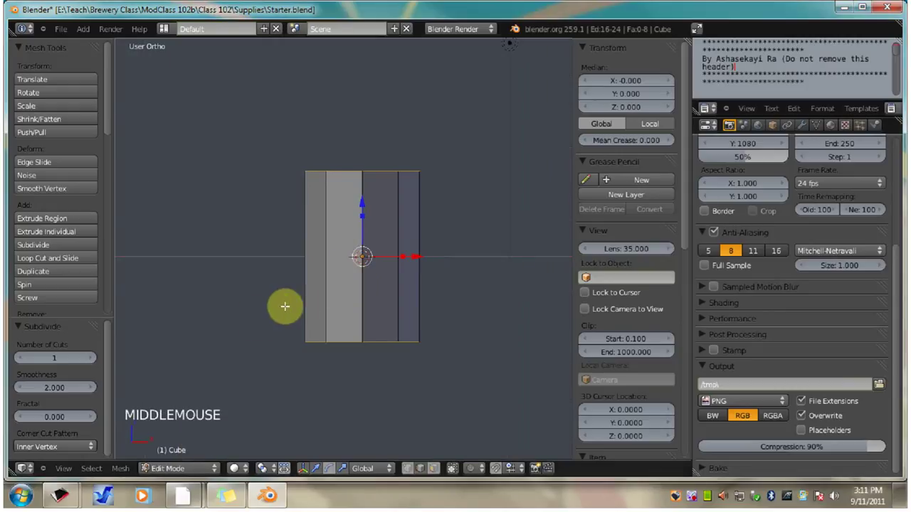
key(KP_1)
key(a)
key(a)
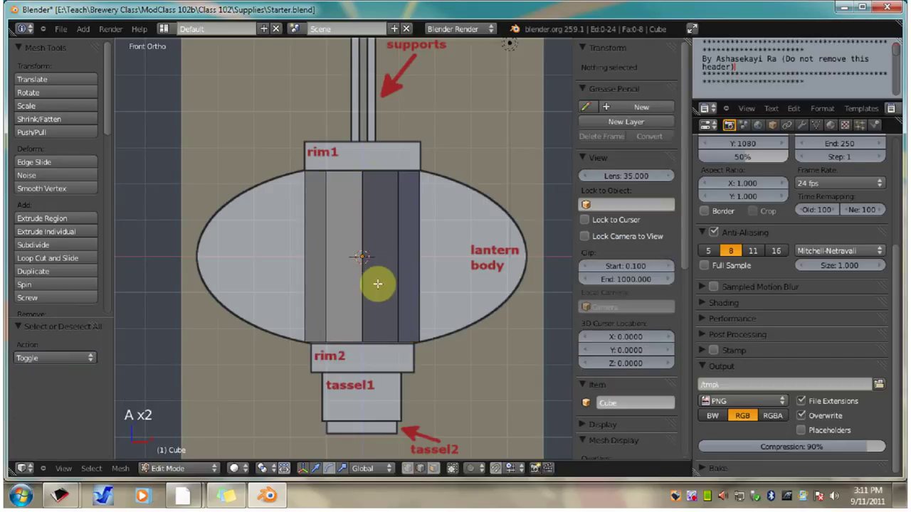
key(ctrl+r)
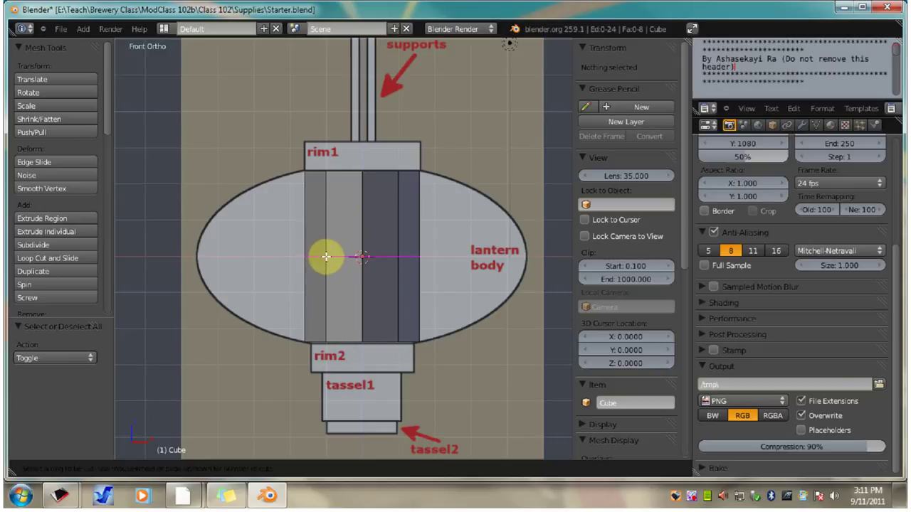
click(326, 256)
click(326, 256)
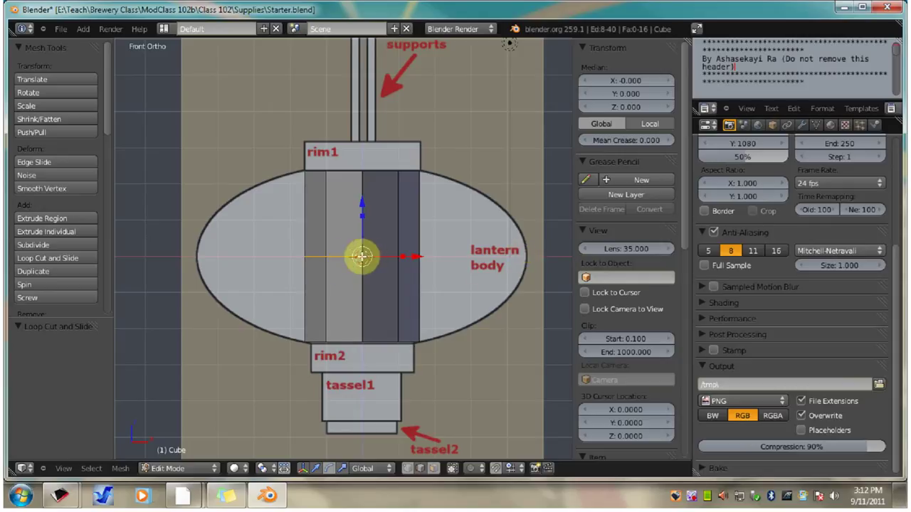
Scale the middle edge loop outward by 2.908 to meet the reference outline
key(s)
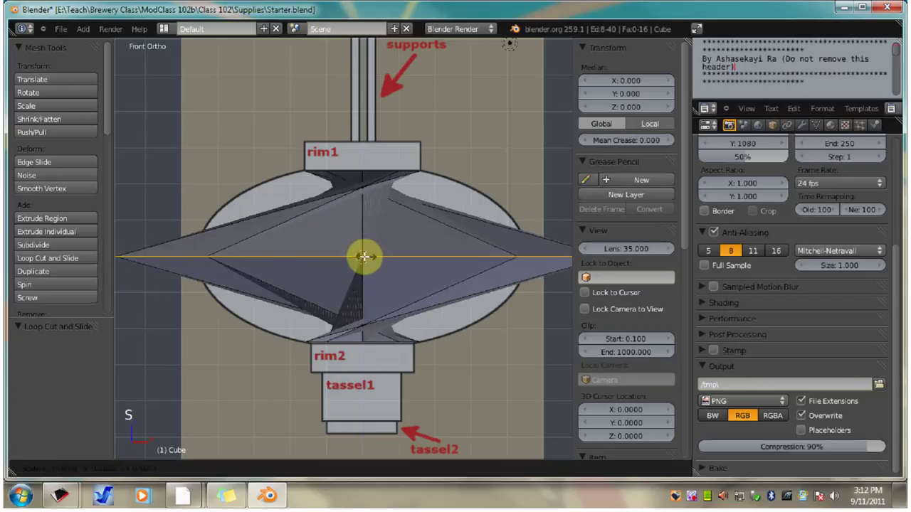
right_click(359, 257)
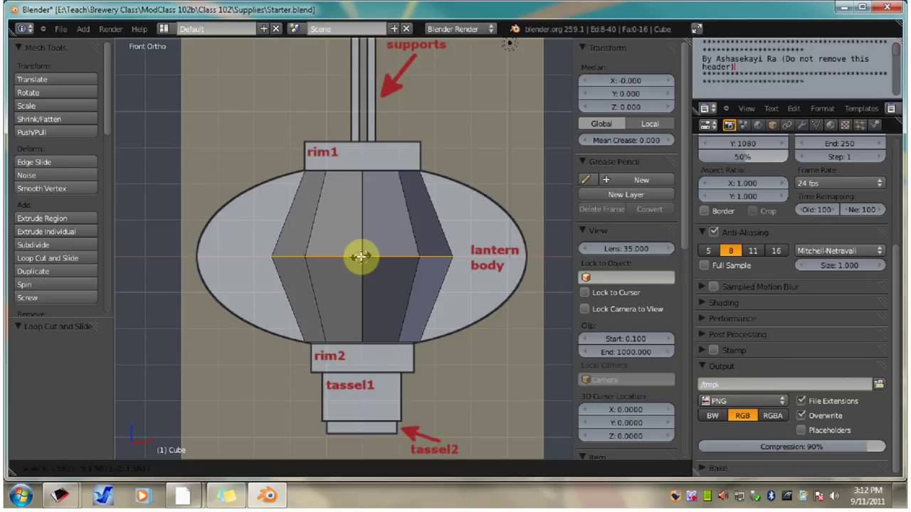
key(s)
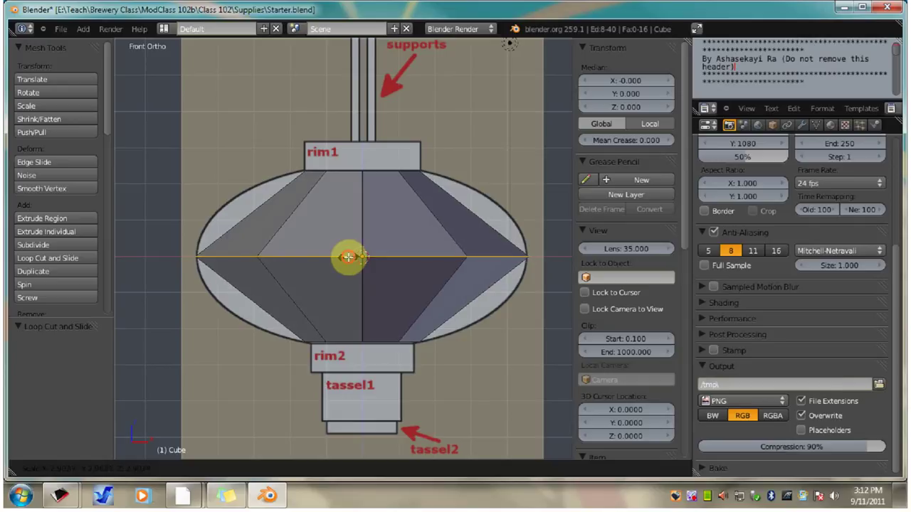
click(349, 257)
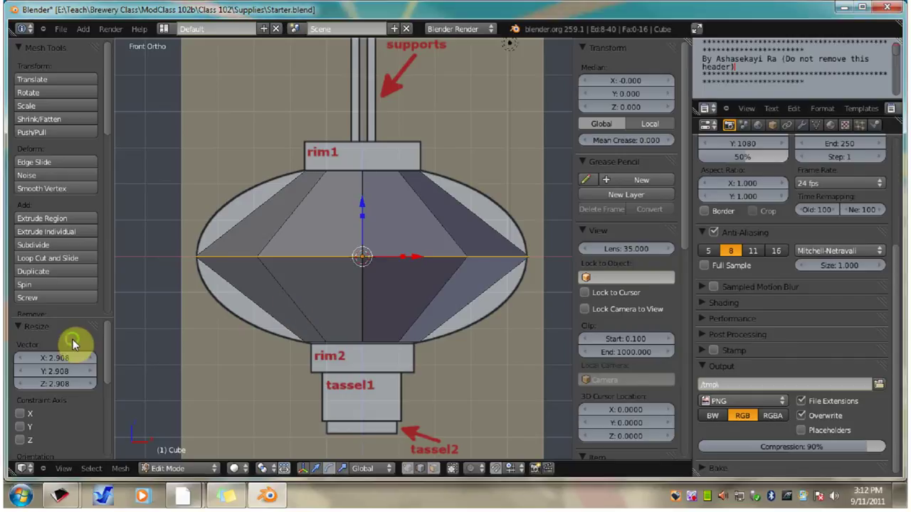
Extrude the top and bottom edge loops in place and scale them 1.354 along Z to the rims
middle_click(269, 335)
key(a)
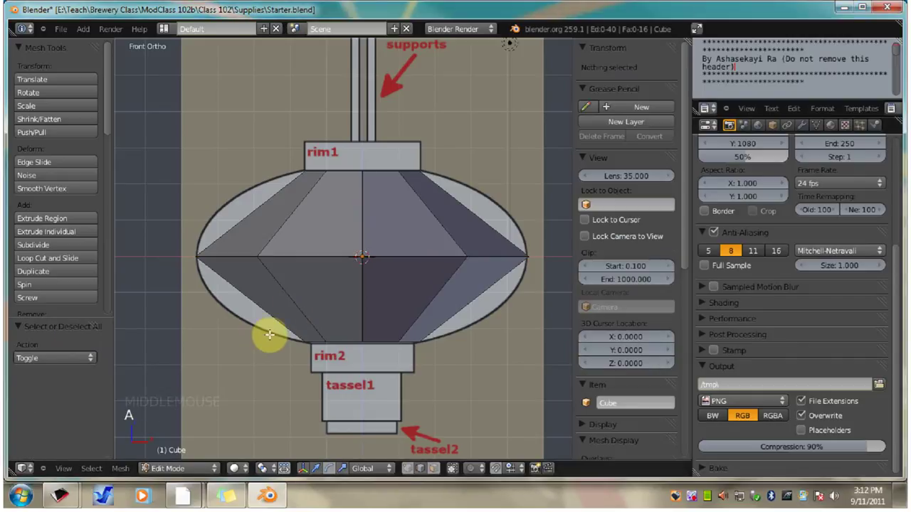
alt+right_click(375, 170)
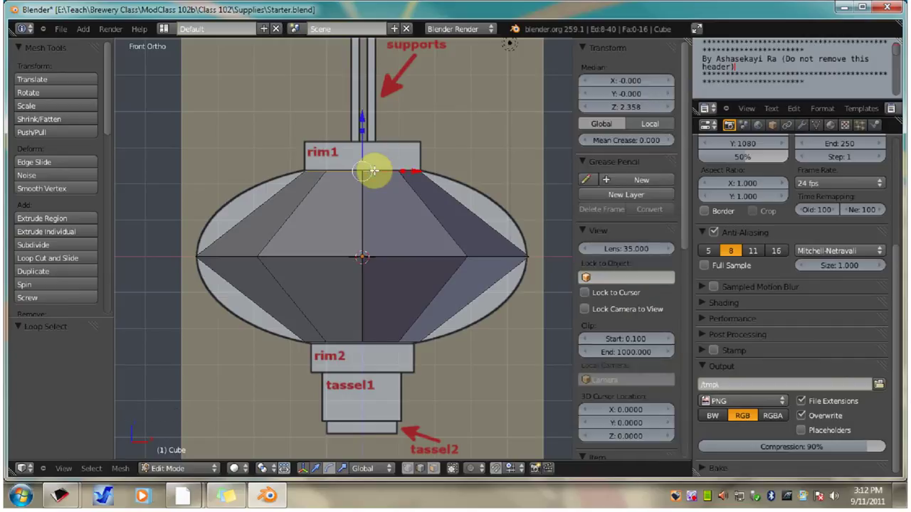
alt+shift+right_click(339, 341)
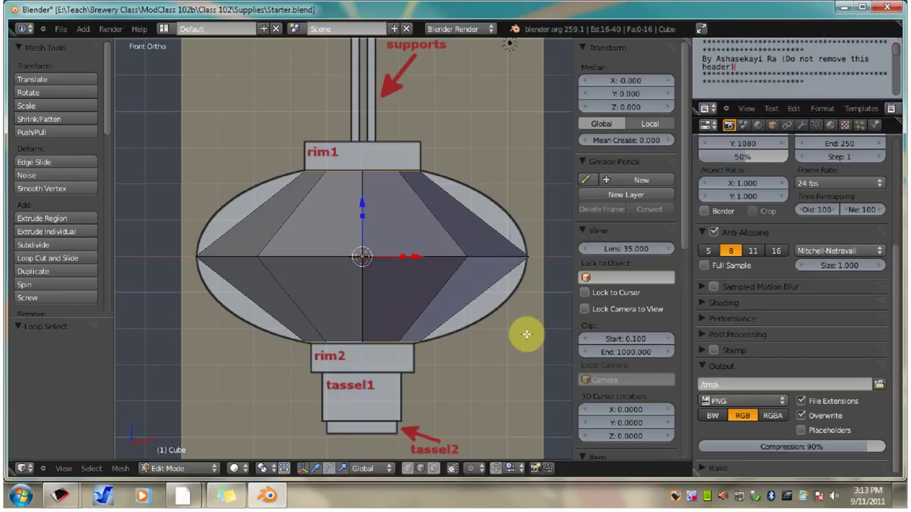
key(e)
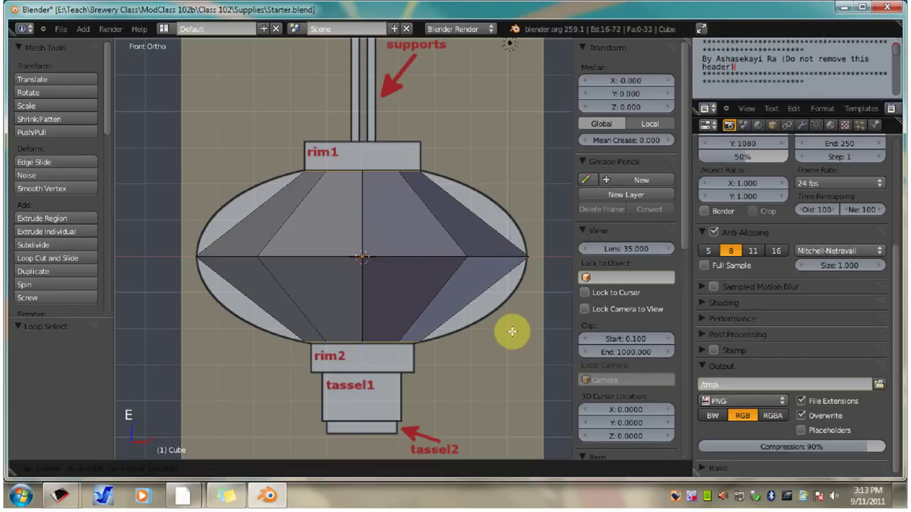
right_click(511, 331)
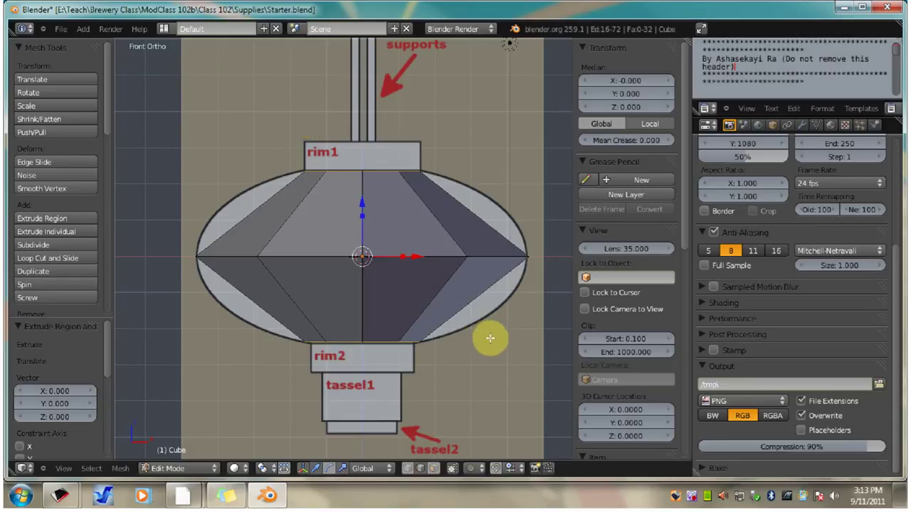
key(s)
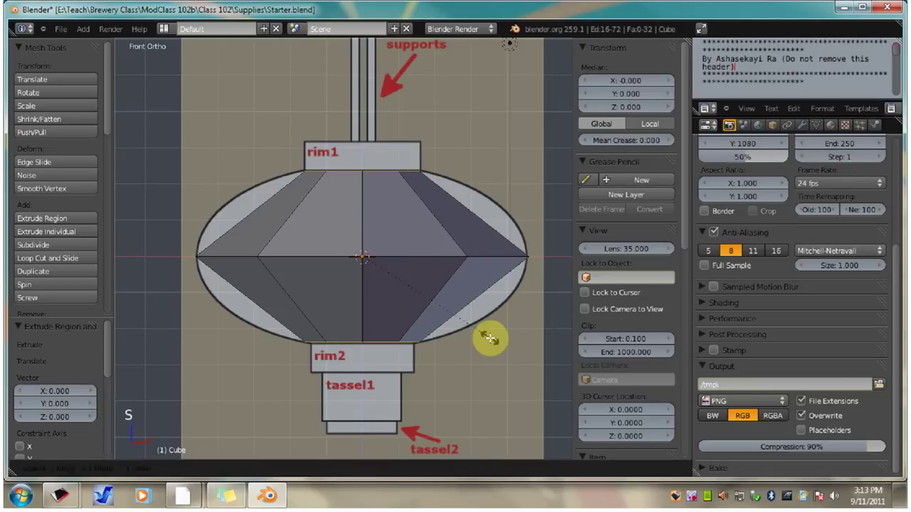
key(z)
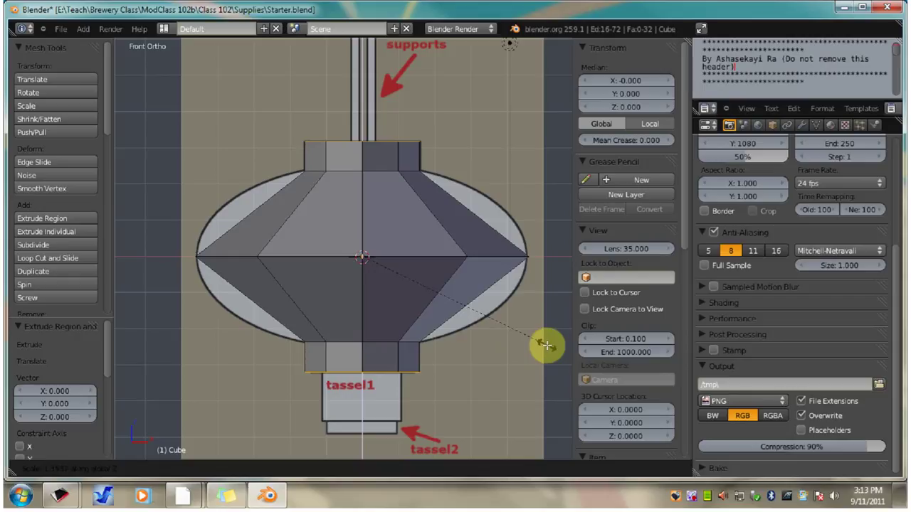
click(547, 345)
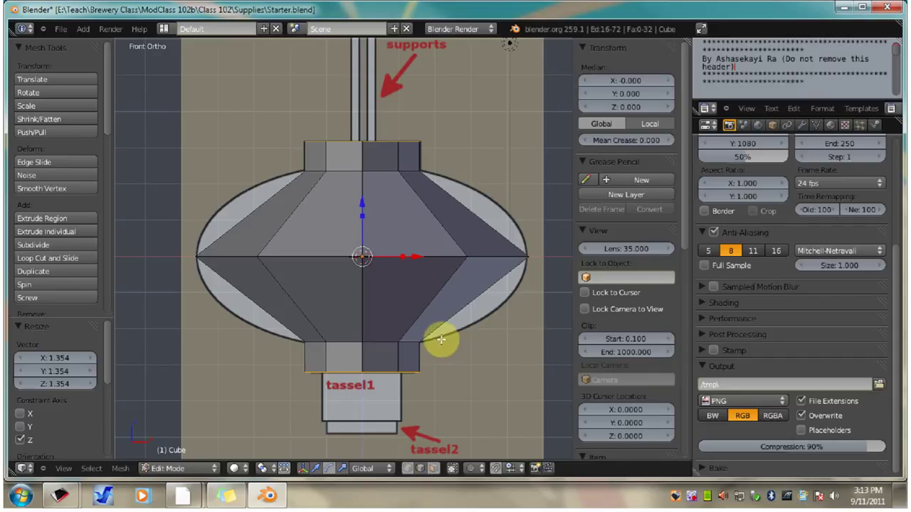
Select the entire lantern mesh and apply Shade Smooth from the W Specials menu
key(a)
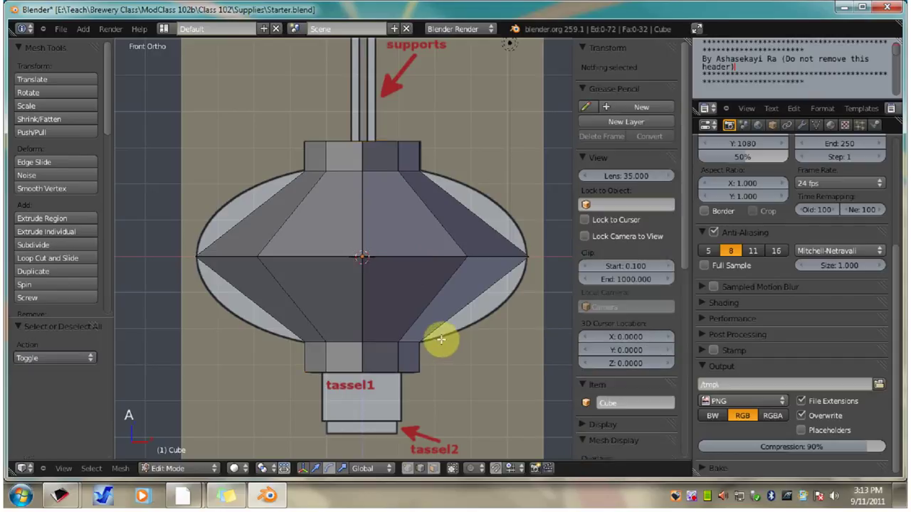
key(a)
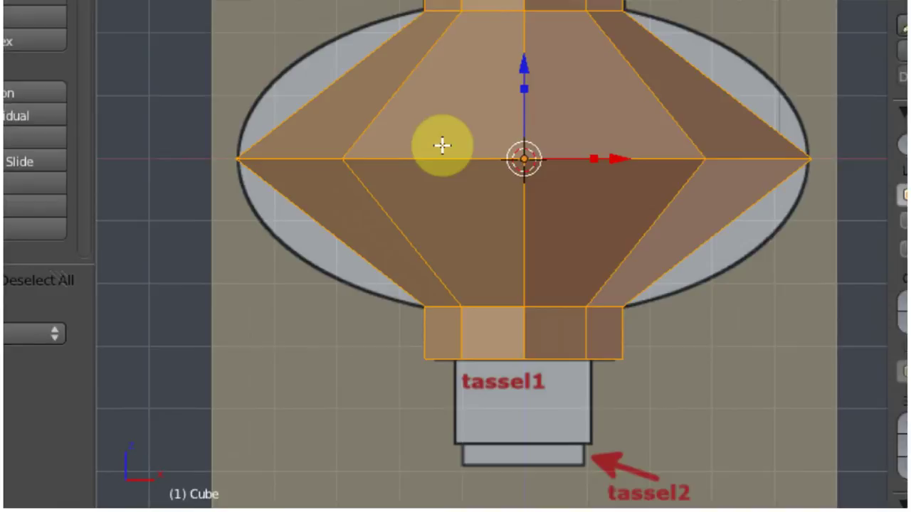
key(w)
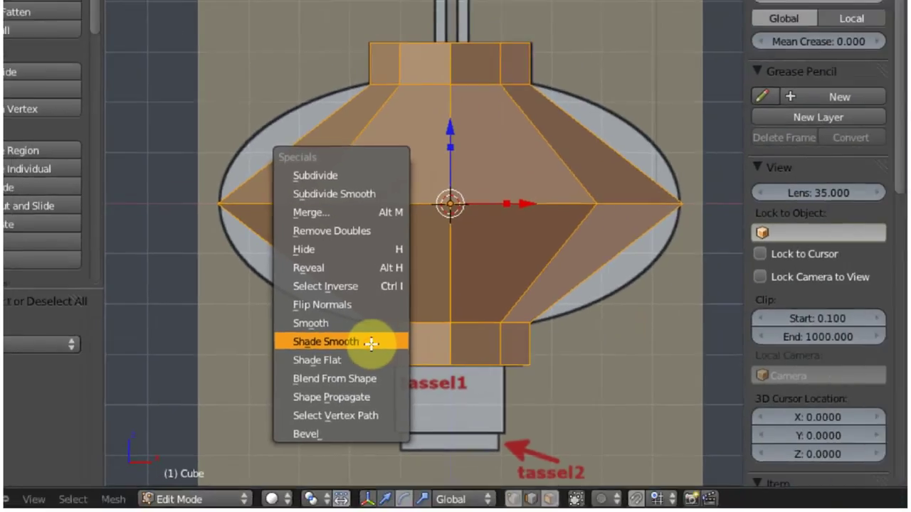
click(491, 318)
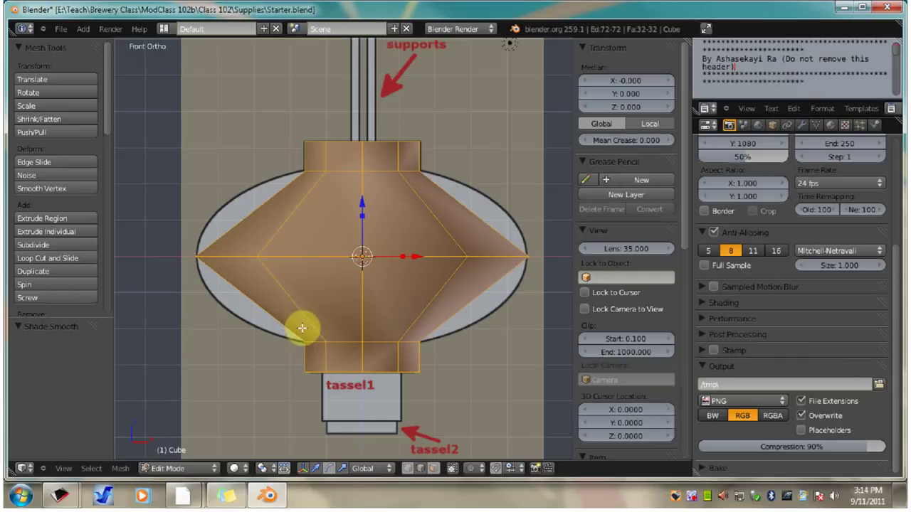
Switch to vertex select mode with Limit selection to visible off, then return to front view
key(a)
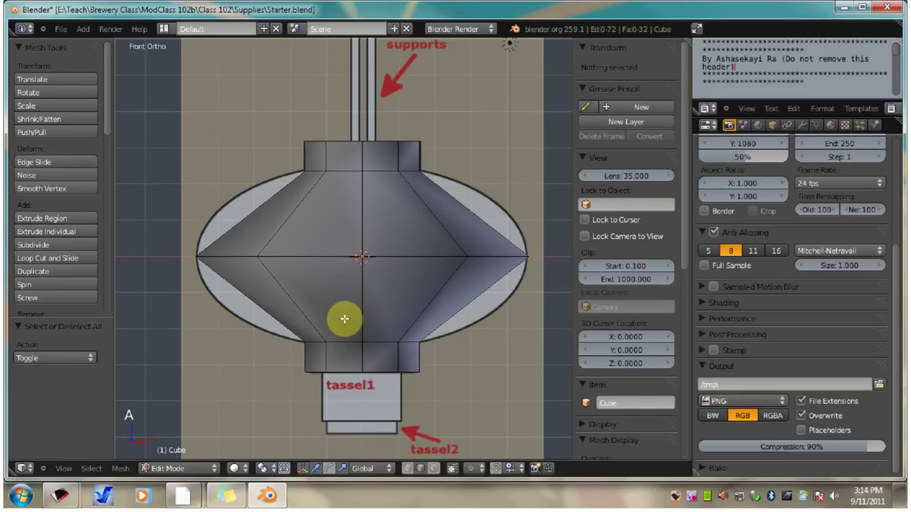
click(408, 469)
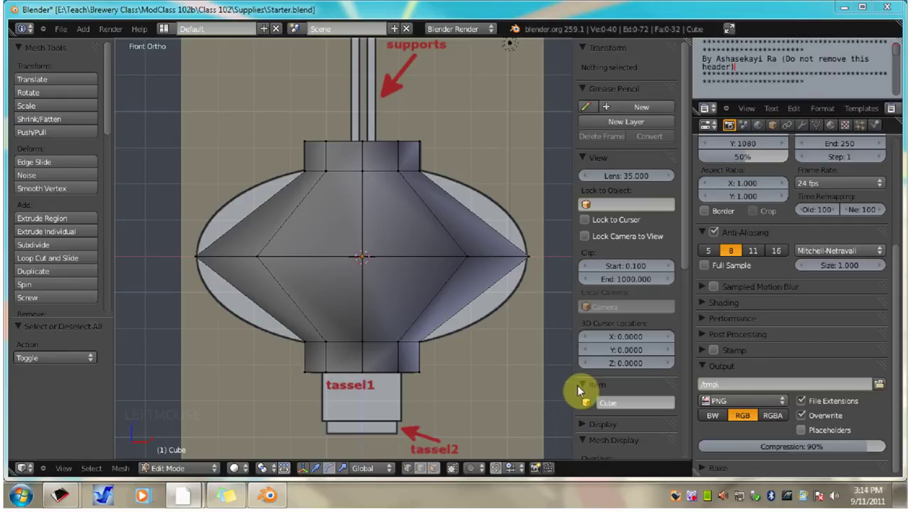
middle_click(578, 390)
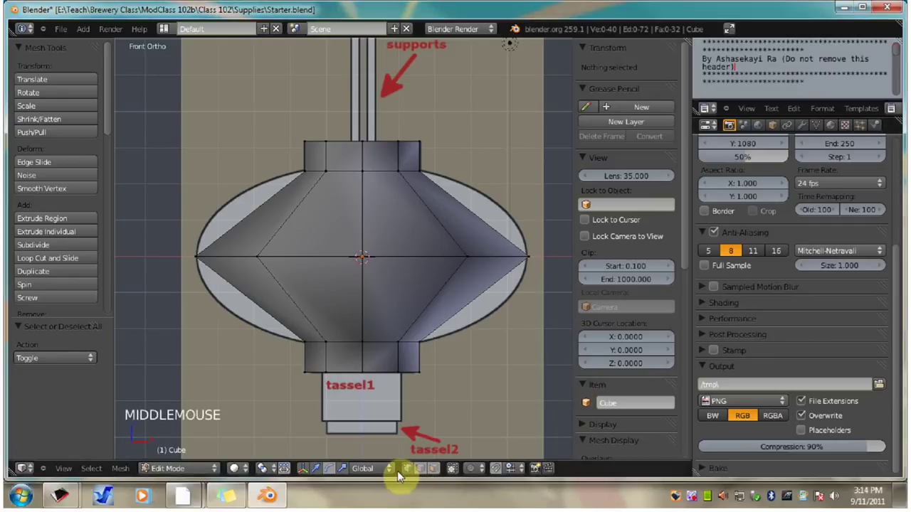
click(452, 469)
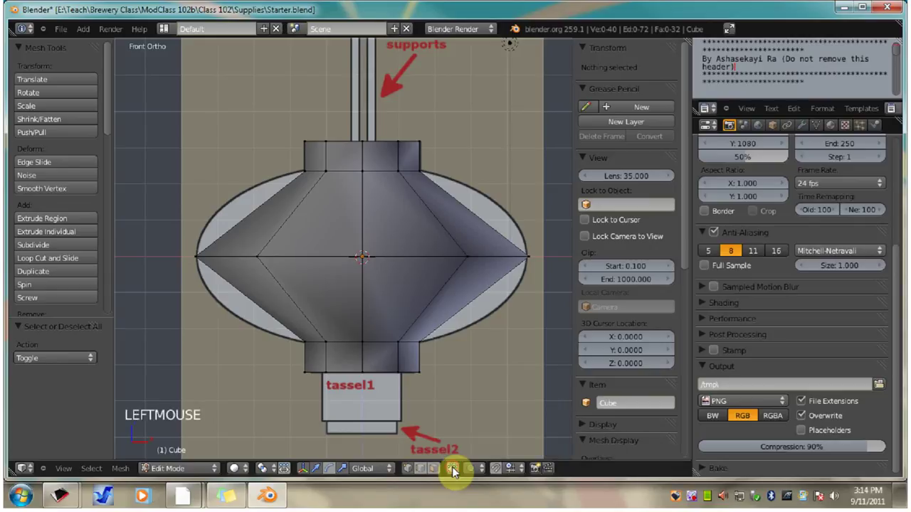
middle_drag(465, 421, 280, 228)
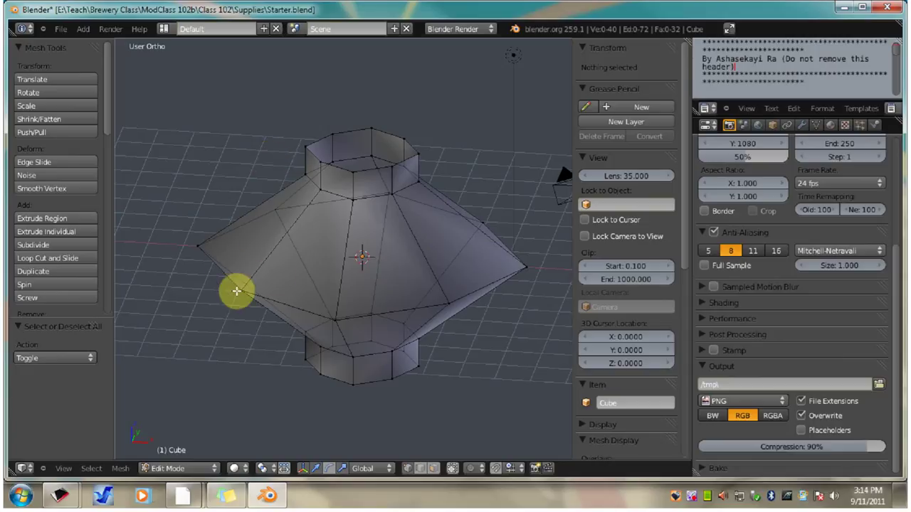
middle_click(458, 334)
middle_click(457, 333)
key(KP_1)
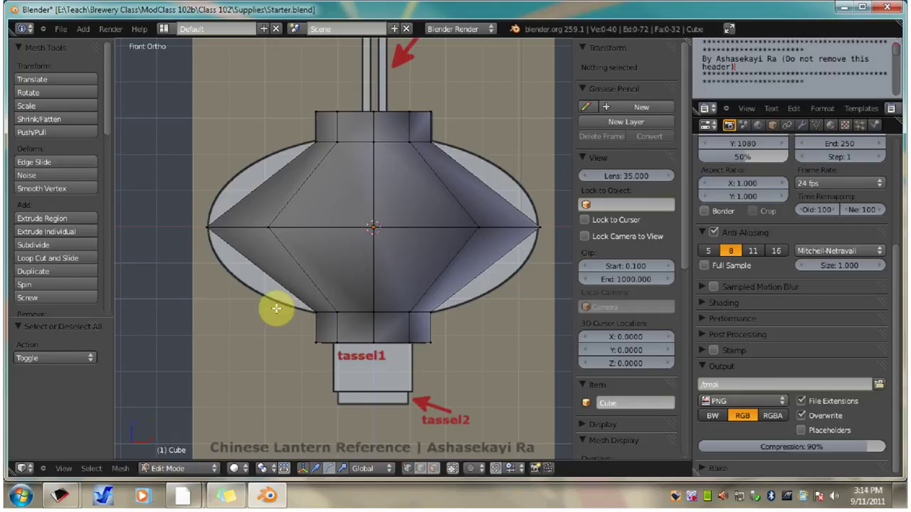
Duplicate the bottom rim band, move it down to tassel1 and scale it to 0.950
key(b)
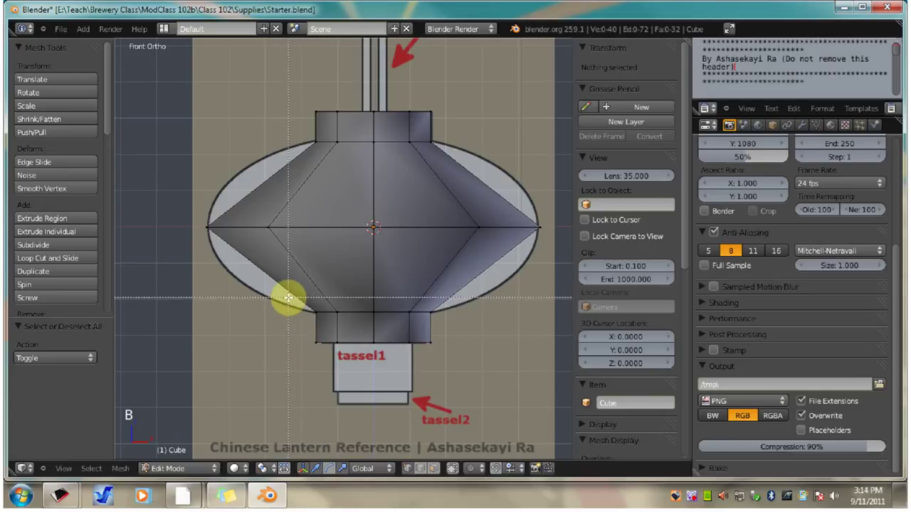
drag(285, 299, 477, 359)
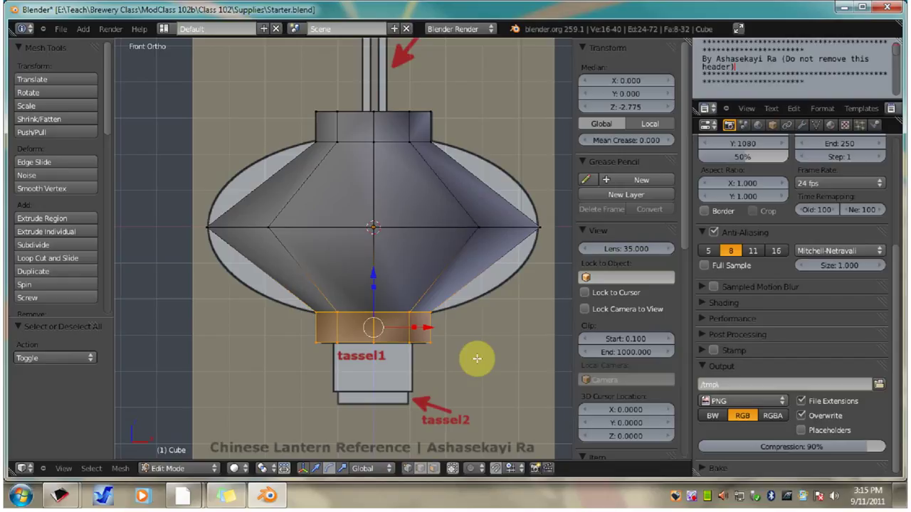
key(shift+d)
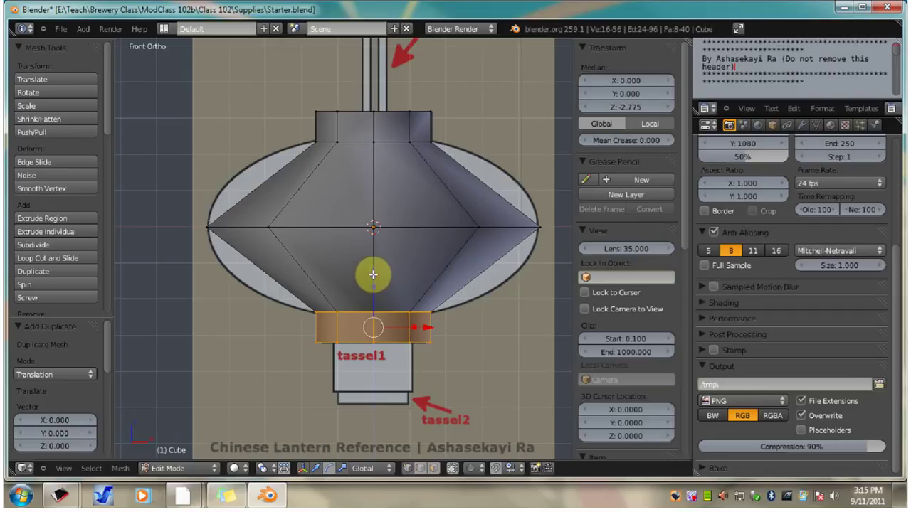
drag(373, 275, 370, 282)
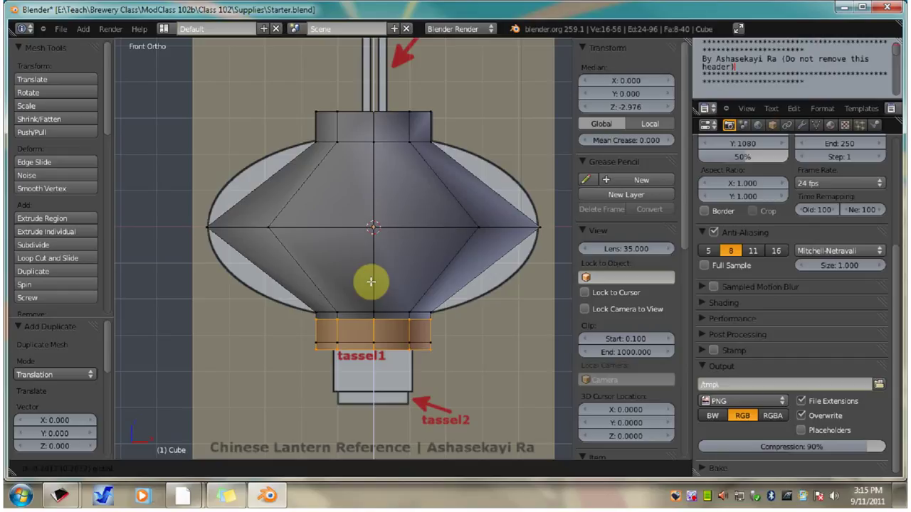
drag(371, 282, 371, 282)
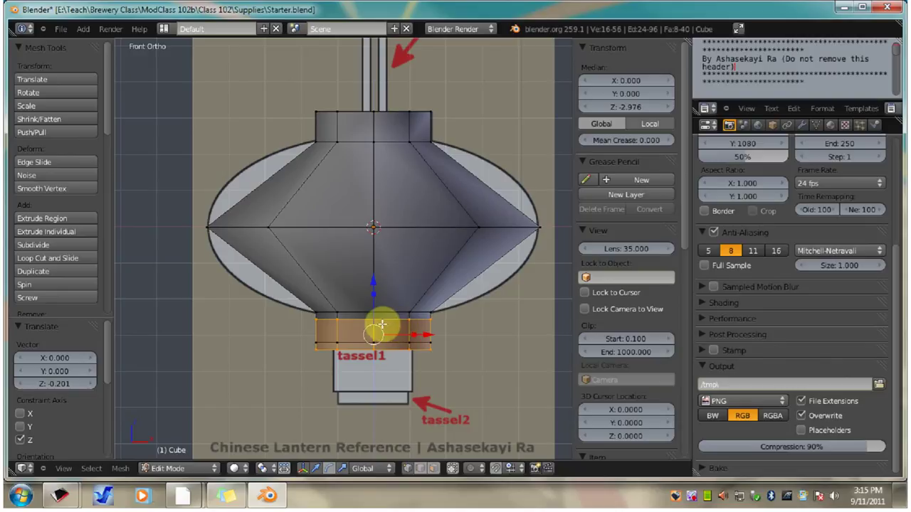
key(s)
key(s)
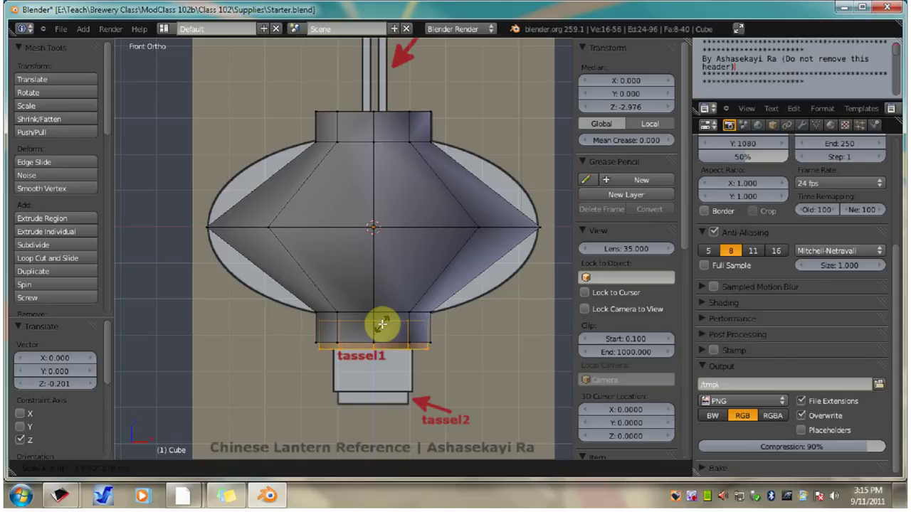
click(382, 325)
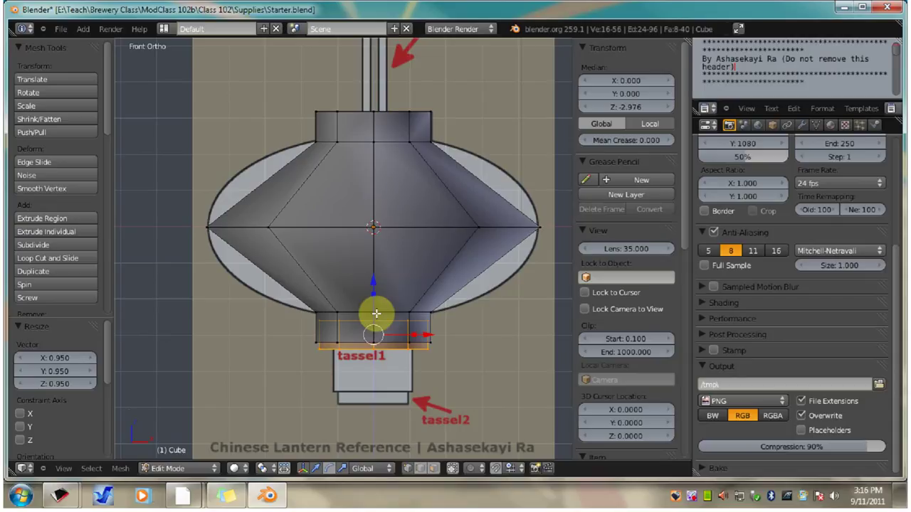
Move tassel1's bottom edge loop 1.226 down along Z to reach tassel2
key(a)
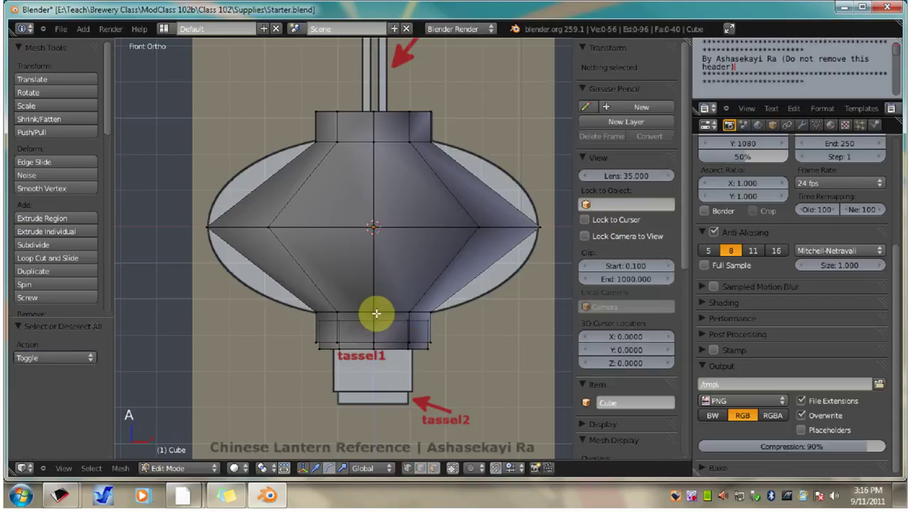
alt+right_click(349, 349)
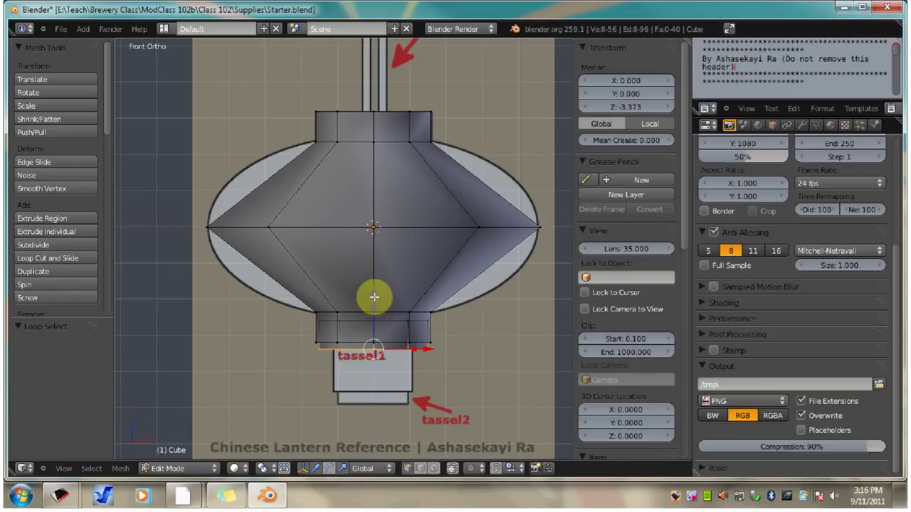
drag(373, 294, 384, 340)
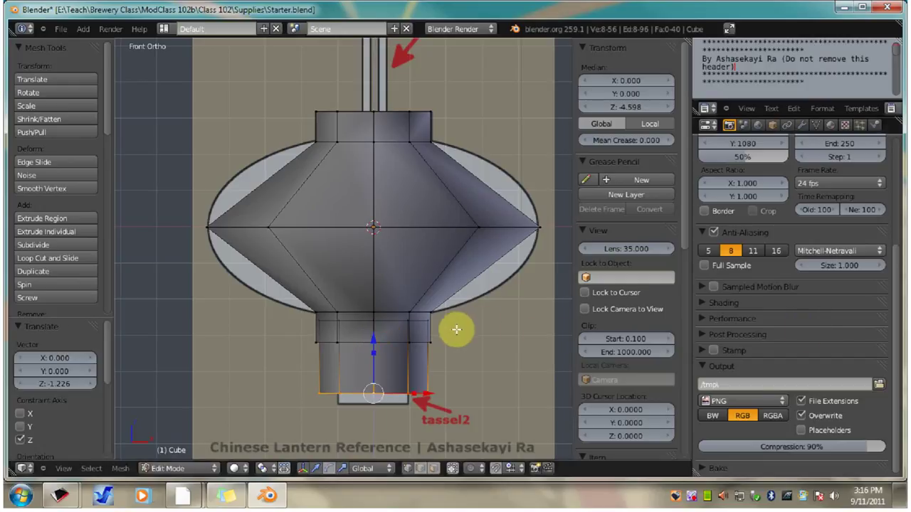
key(a)
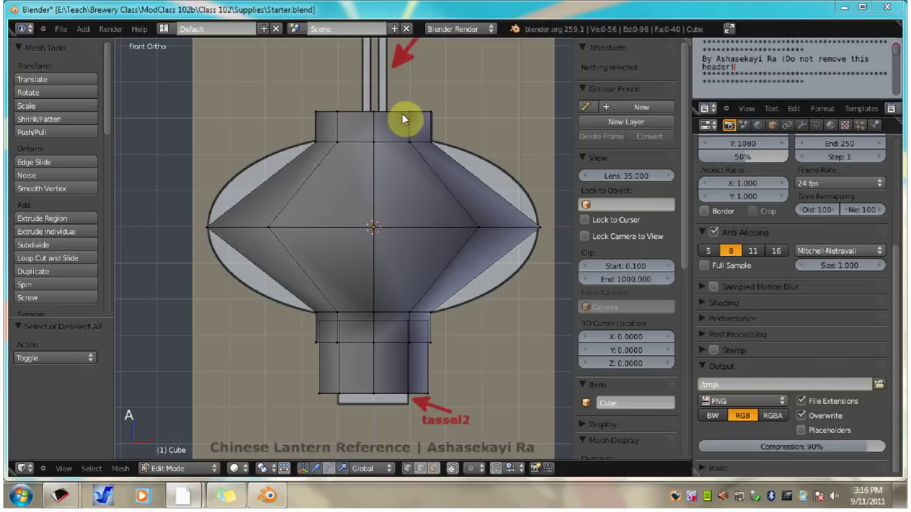
Place the 3D cursor at the left support's base (X -0.2160, Z 3.3540) in front view
mouse_move(403, 110)
middle_down()
mouse_move(398, 147)
mouse_move(397, 122)
middle_up()
key(KP_1)
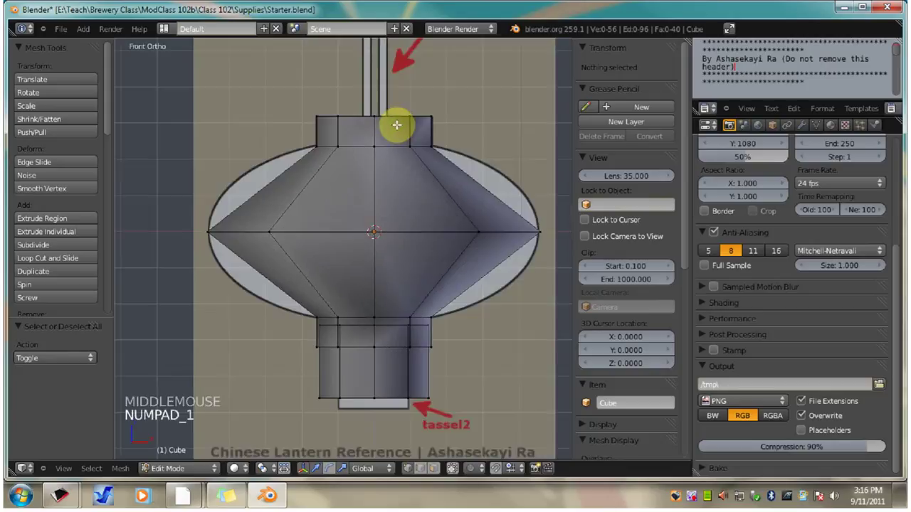
shift+middle_drag(403, 92, 397, 263)
scroll(398, 263, up, 2)
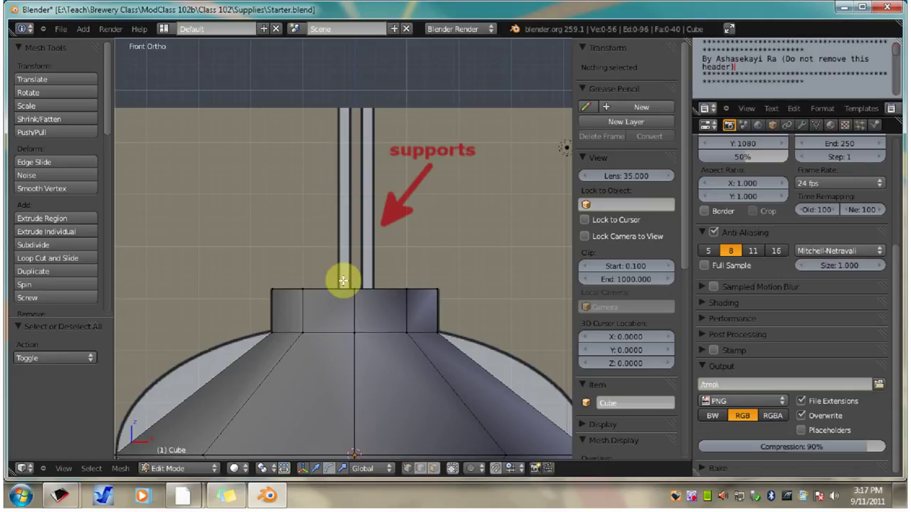
click(343, 281)
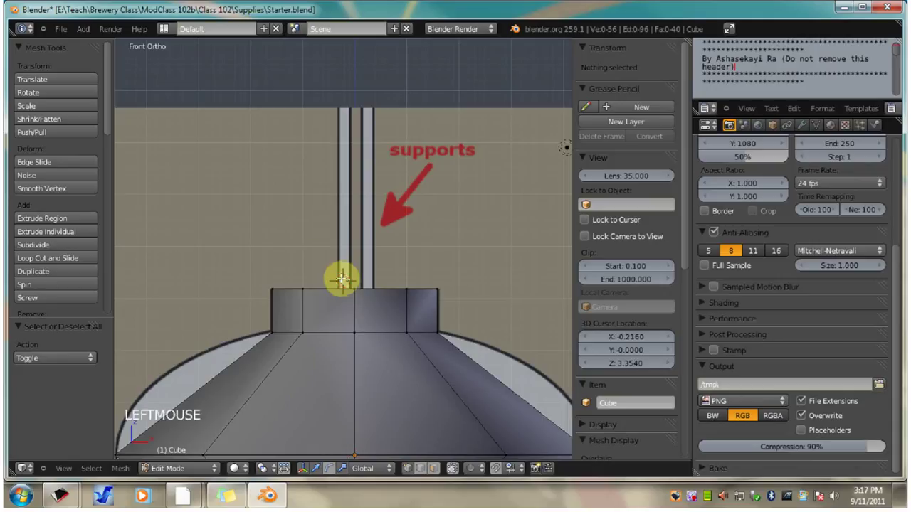
Add a cube at the 3D cursor and scale it down to 0.138
key(shift+a)
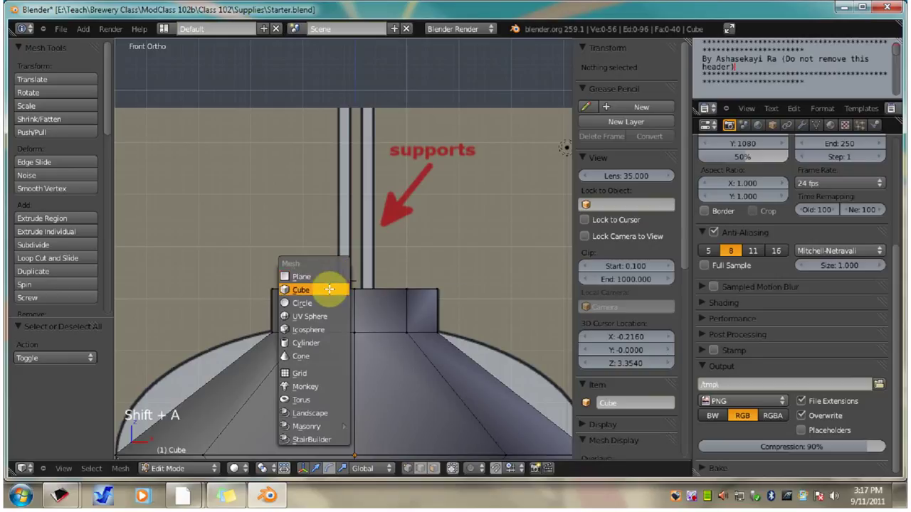
click(301, 290)
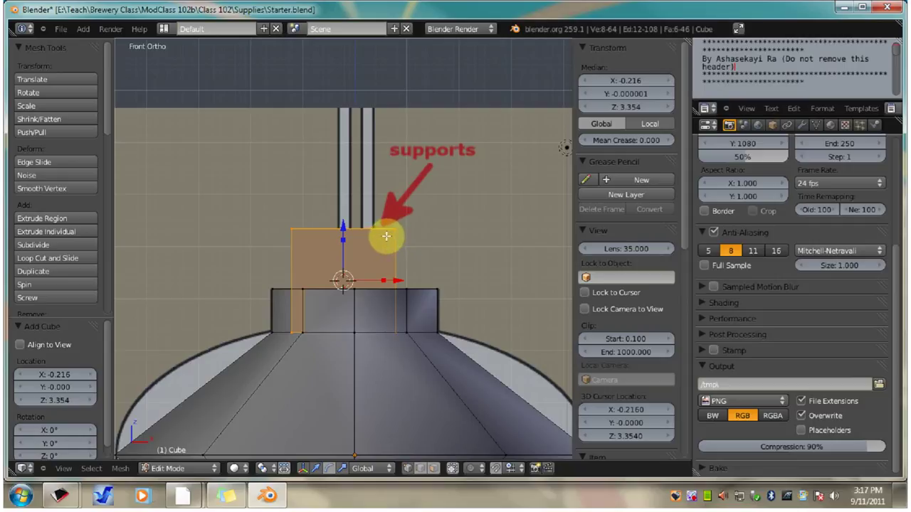
key(s)
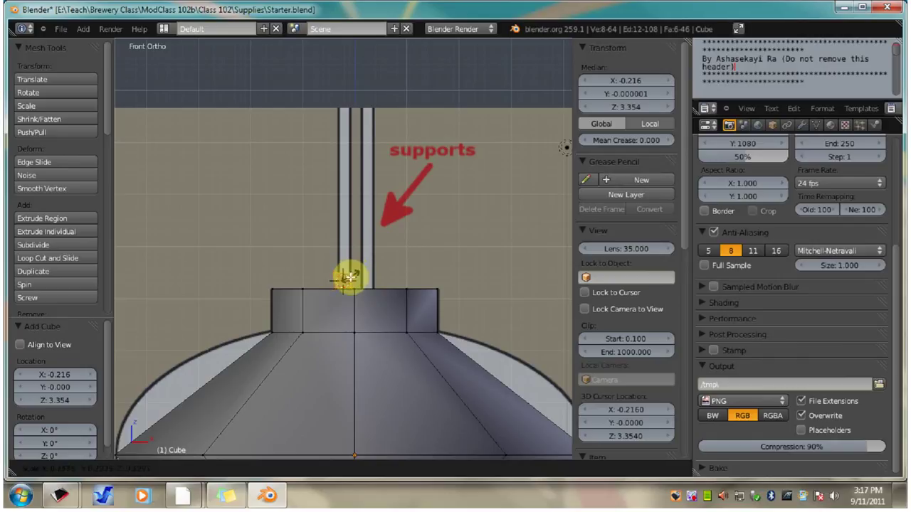
click(349, 278)
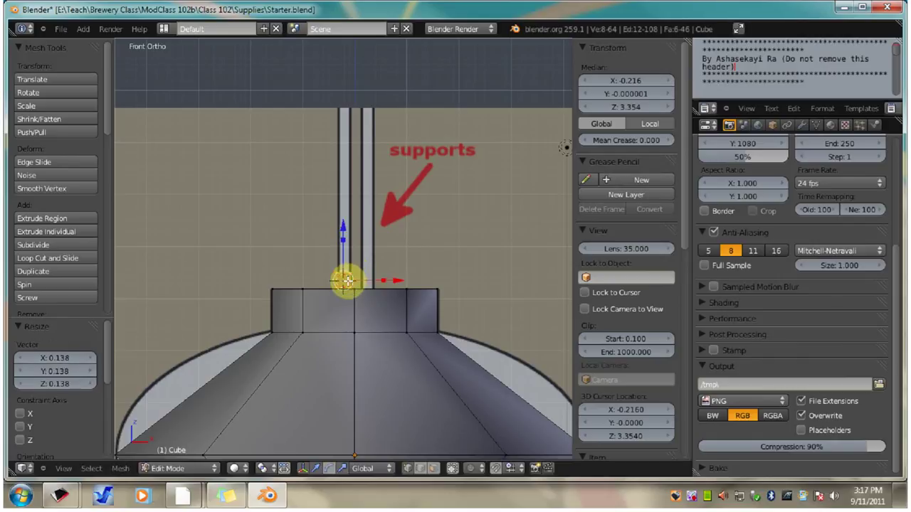
scroll(347, 282, up, 7)
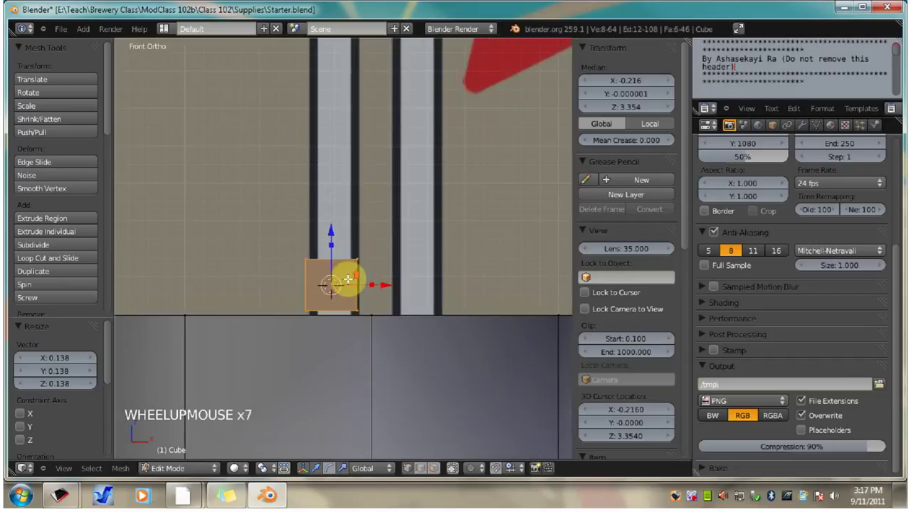
scroll(348, 279, up, 1)
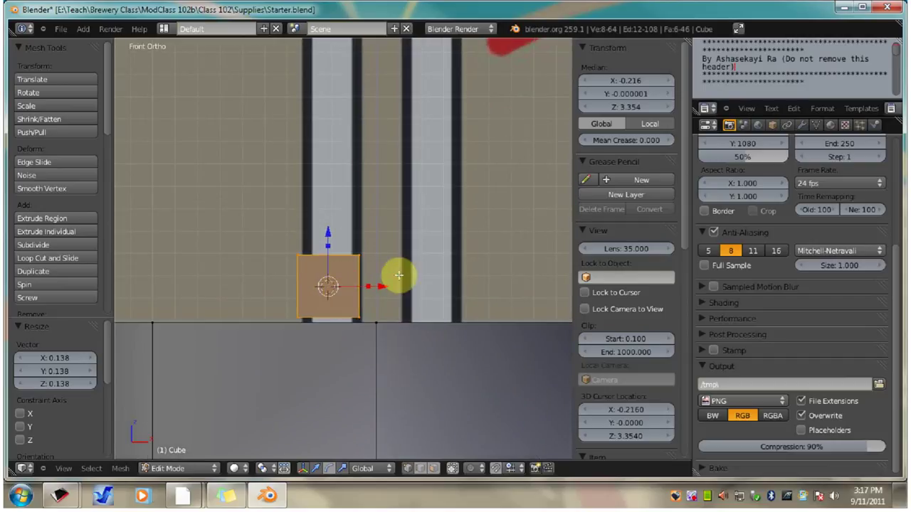
middle_drag(398, 277, 349, 322)
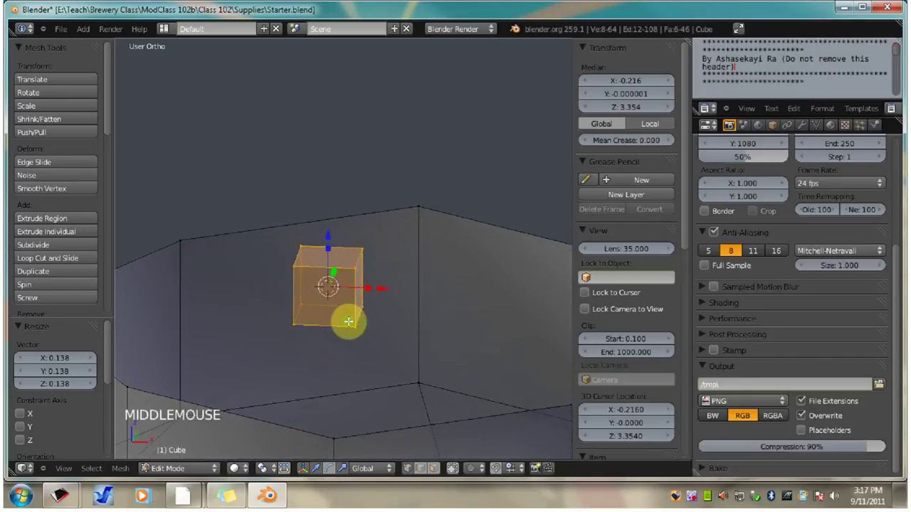
key(a)
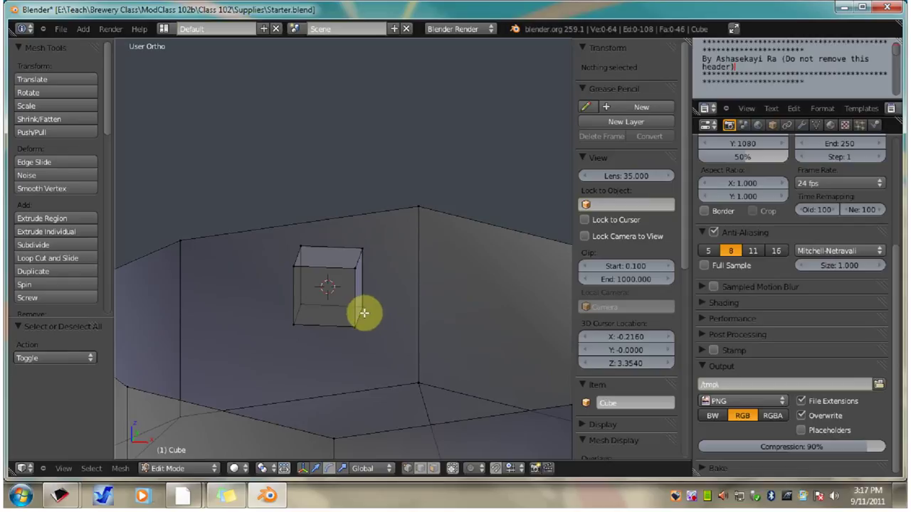
In face mode, select the small cube's top and bottom faces and call up the delete menu
click(435, 470)
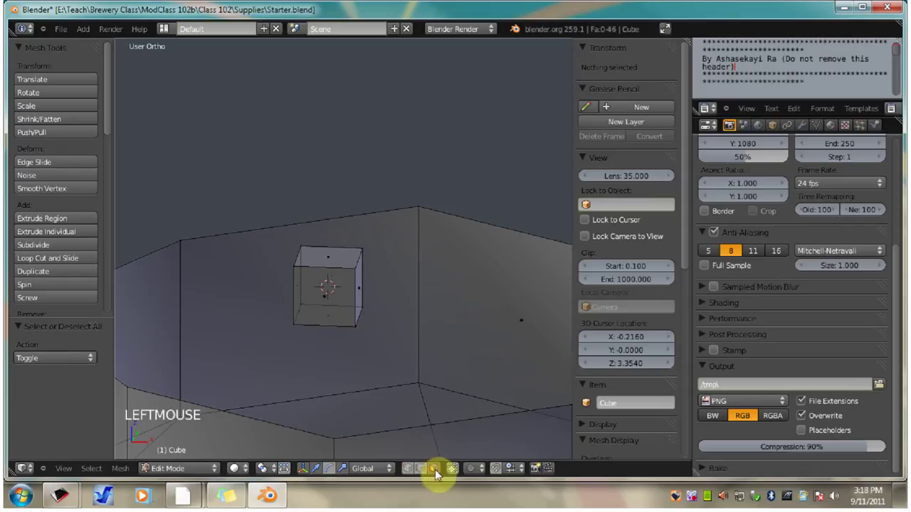
right_click(331, 258)
middle_drag(321, 308, 252, 332)
scroll(293, 294, up, 2)
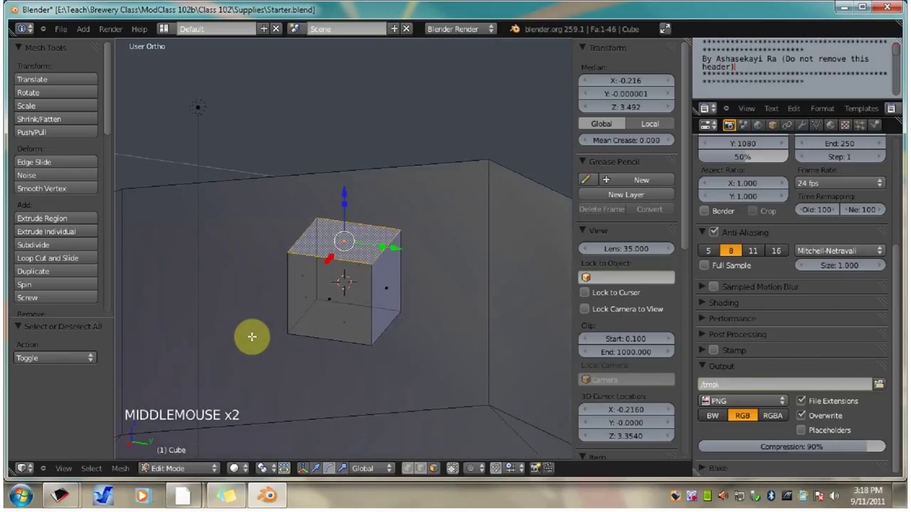
shift+right_click(326, 348)
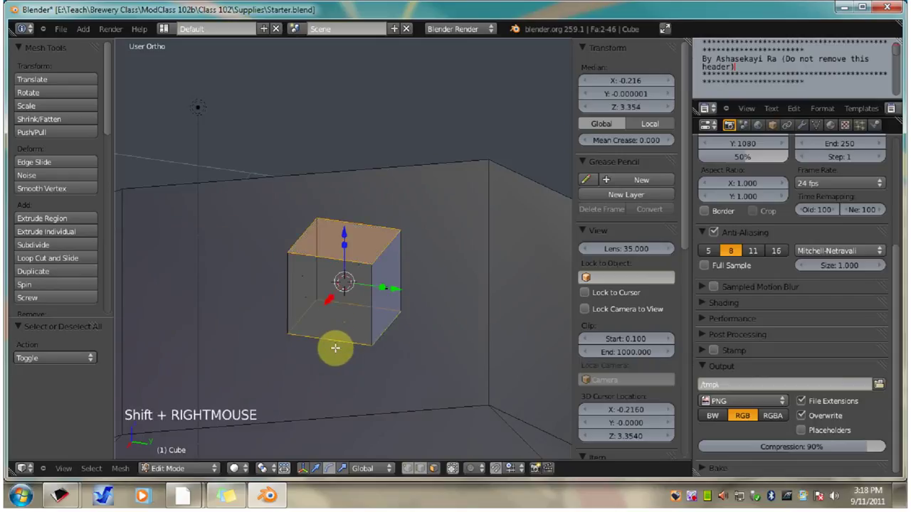
mouse_move(363, 333)
middle_down()
mouse_move(321, 291)
mouse_move(423, 329)
mouse_move(356, 324)
middle_up()
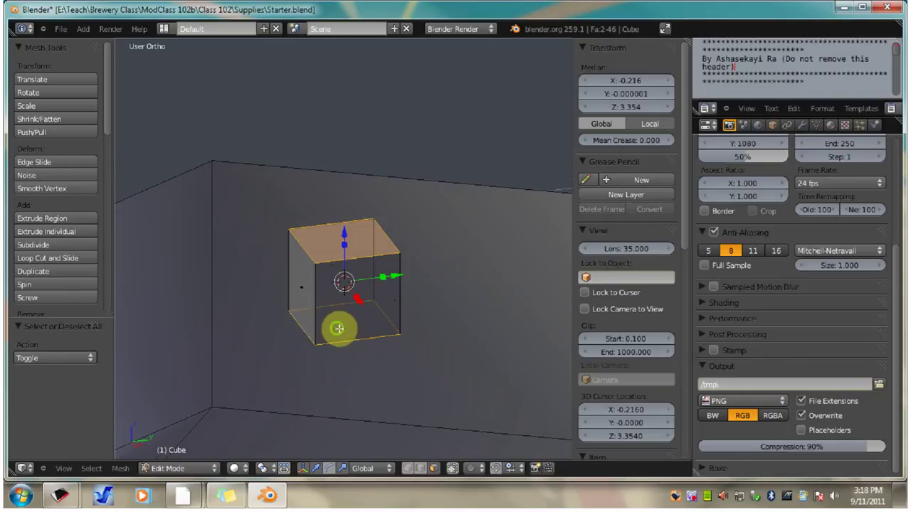
middle_drag(337, 326, 413, 320)
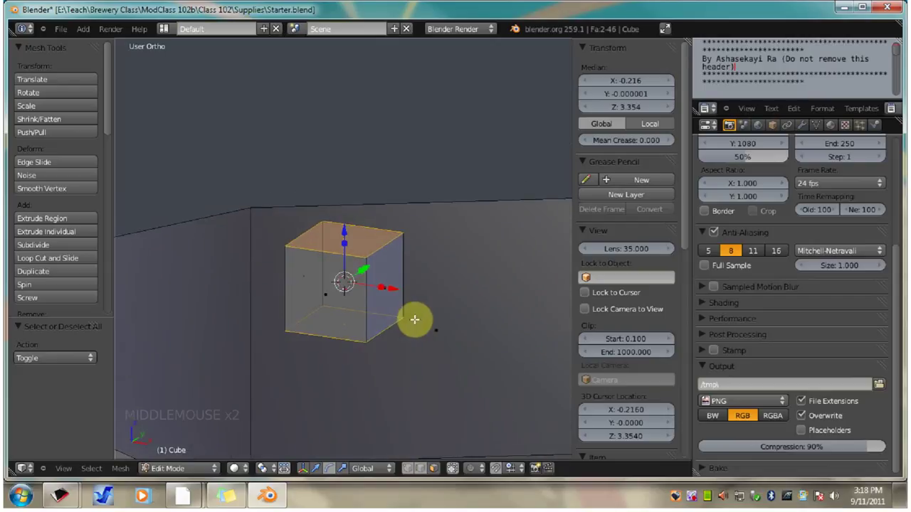
key(x)
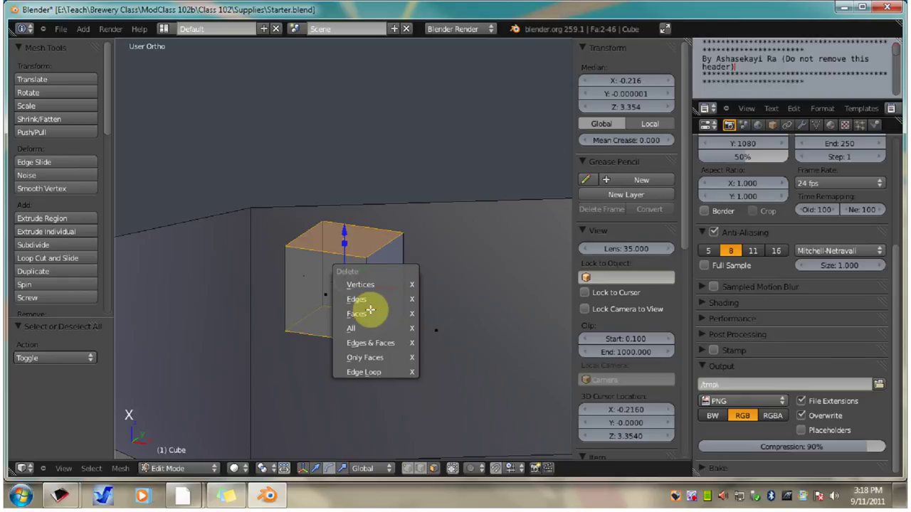
Delete the cube's top and bottom faces, leaving an open tube
click(370, 313)
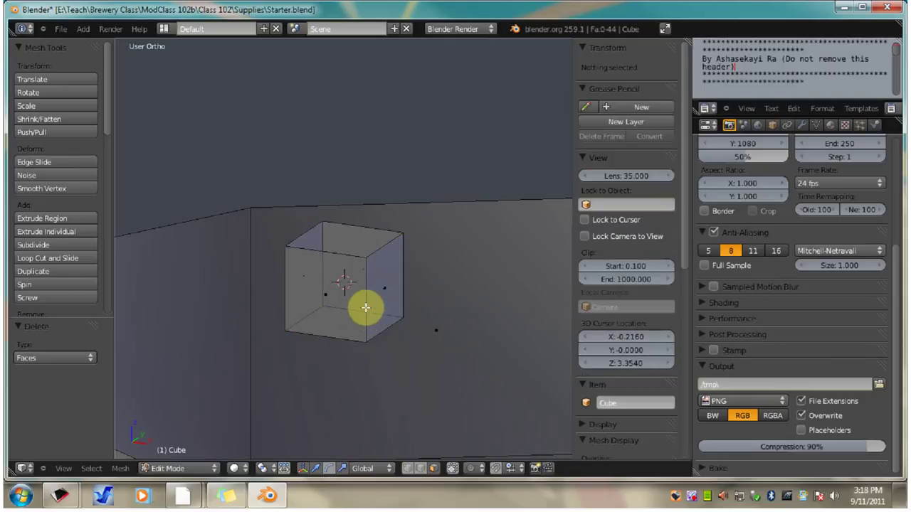
key(KP_1)
scroll(390, 306, down, 4)
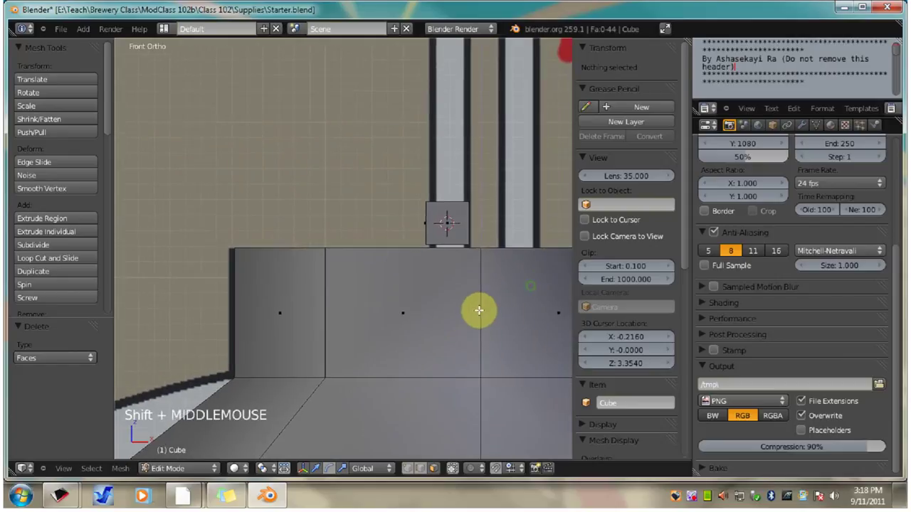
shift+middle_drag(479, 311, 396, 319)
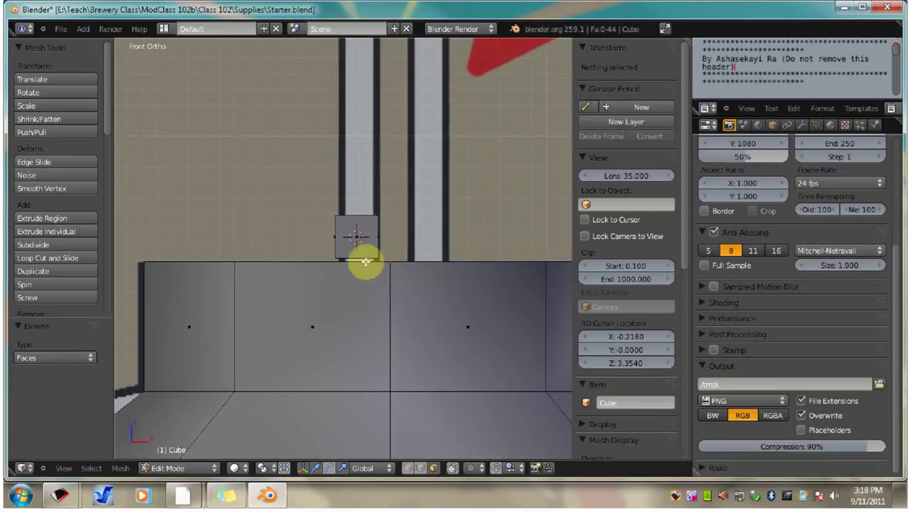
In edge mode, select the cube's bottom edge loop and shift it vertically
click(420, 469)
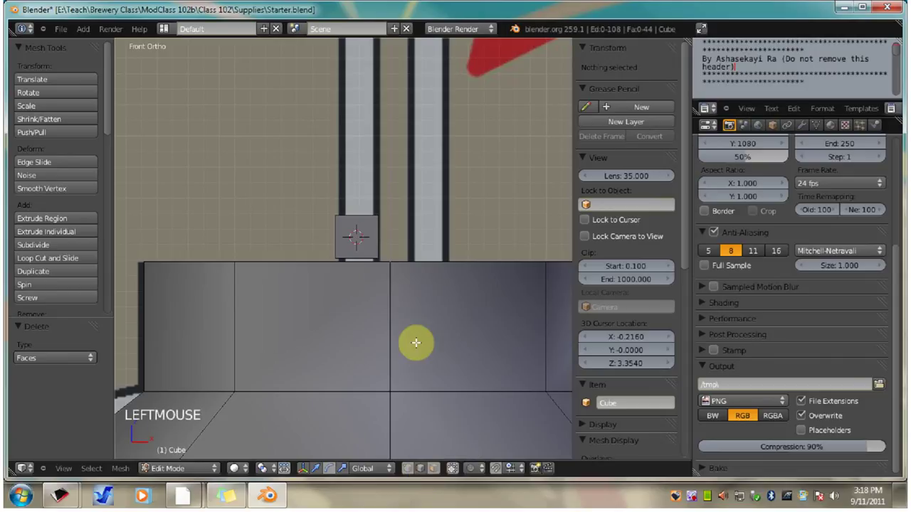
alt+right_click(360, 259)
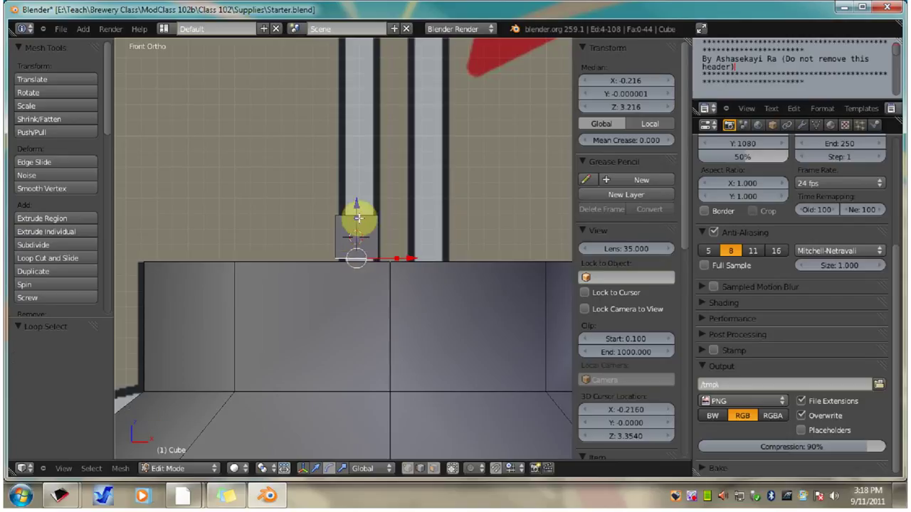
middle_drag(335, 230, 321, 248)
key(KP_1)
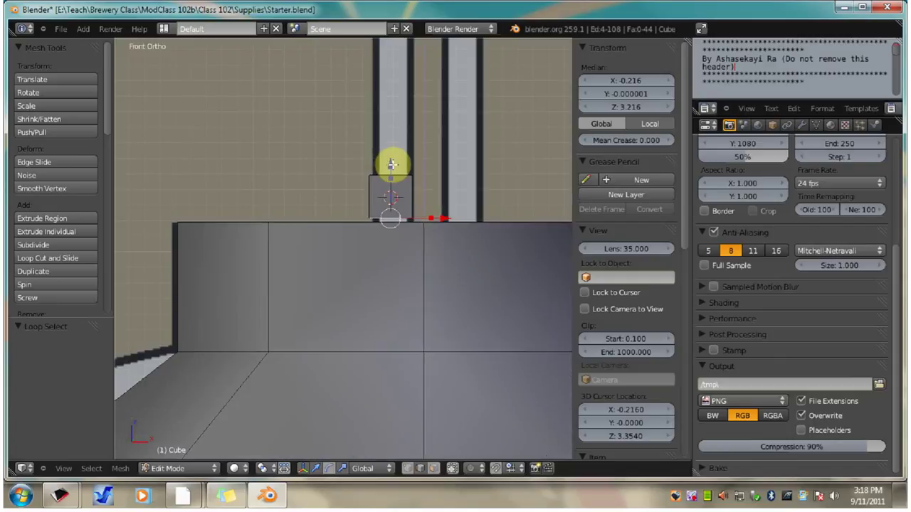
drag(391, 164, 392, 174)
scroll(398, 177, down, 3)
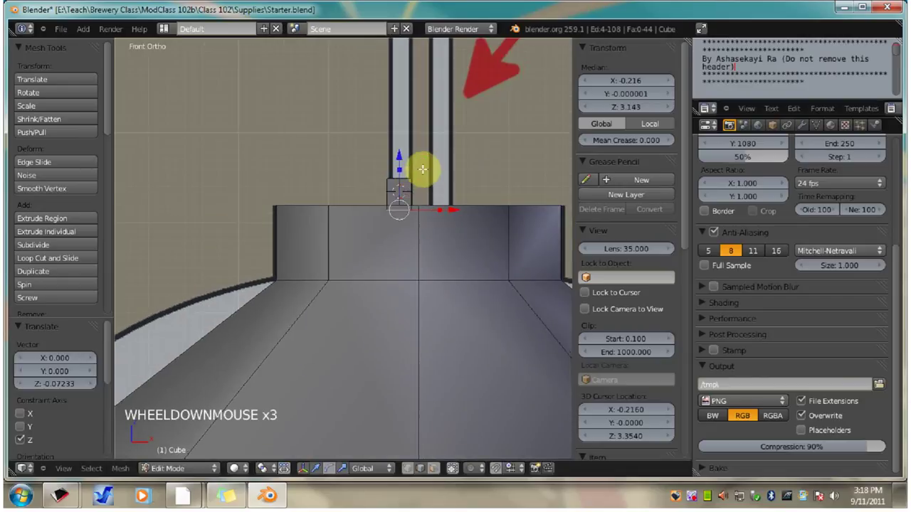
shift+middle_drag(423, 170, 391, 350)
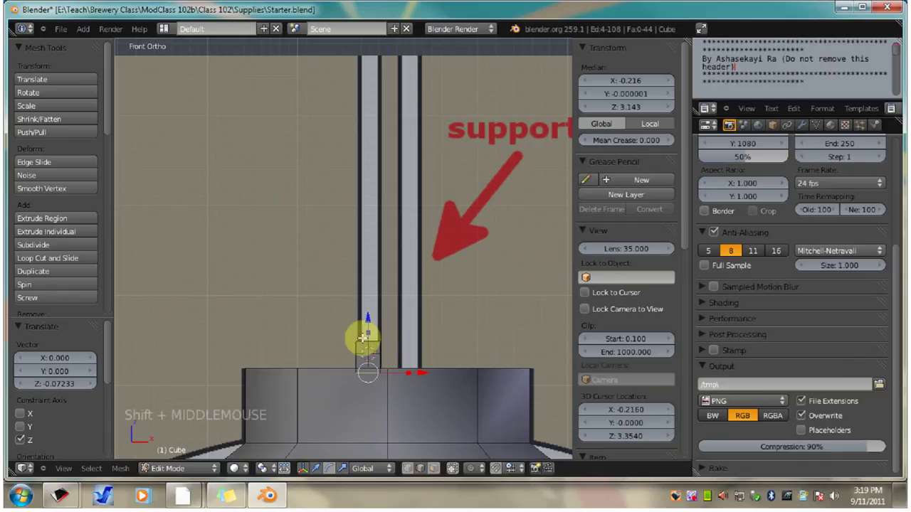
Select the pole's top edge loop and raise it 3.240 along Z above the rim
key(a)
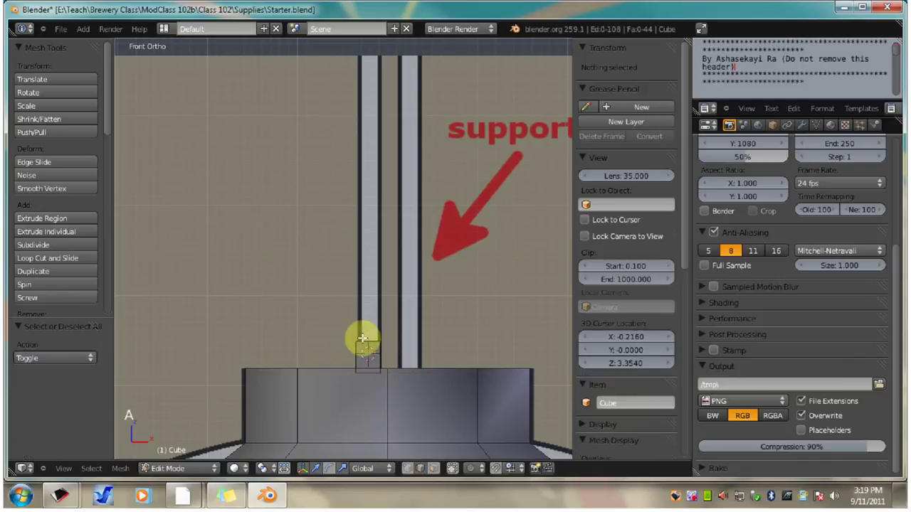
alt+right_click(364, 344)
alt+right_click(364, 343)
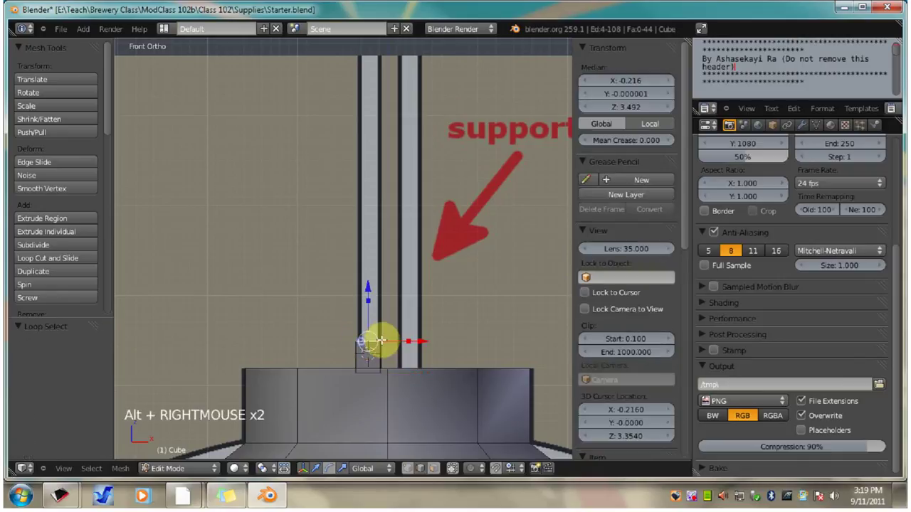
scroll(378, 342, down, 3)
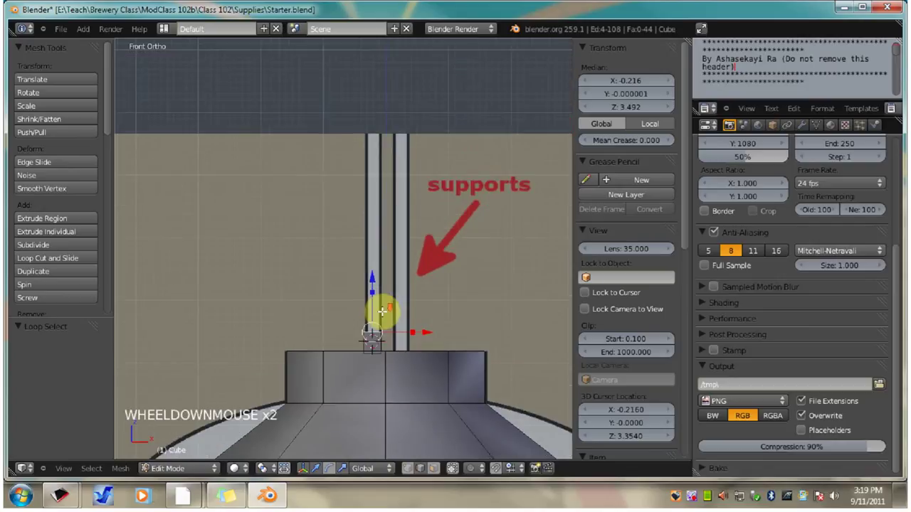
click(373, 276)
drag(374, 276, 382, 107)
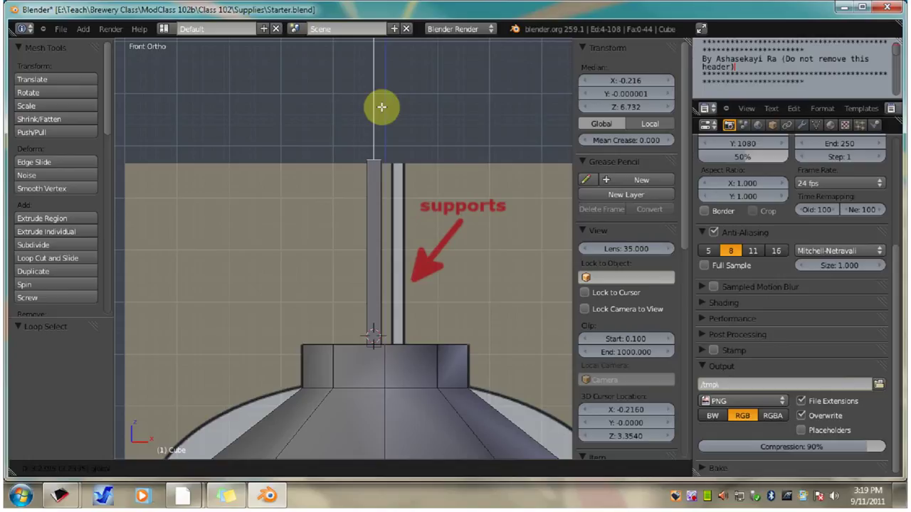
click(382, 107)
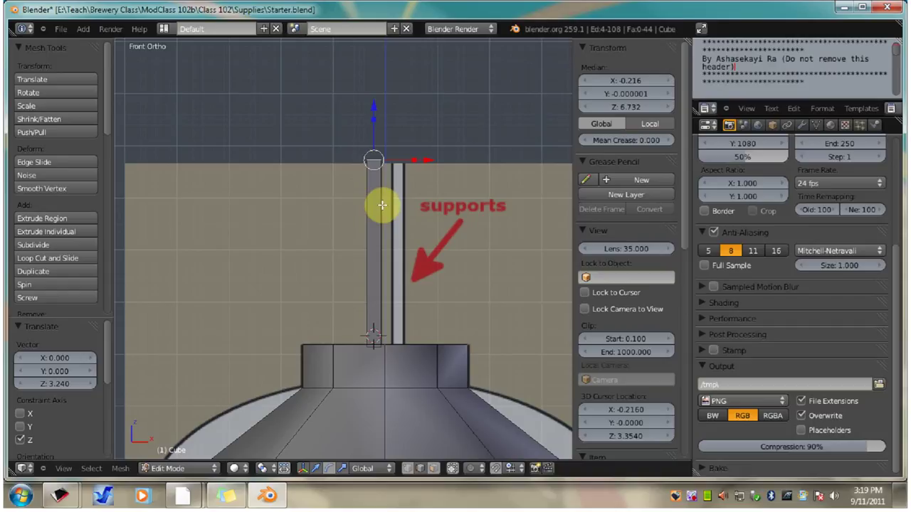
Select the left support pole as a linked piece with Ctrl+L and inspect it
key(ctrl+l)
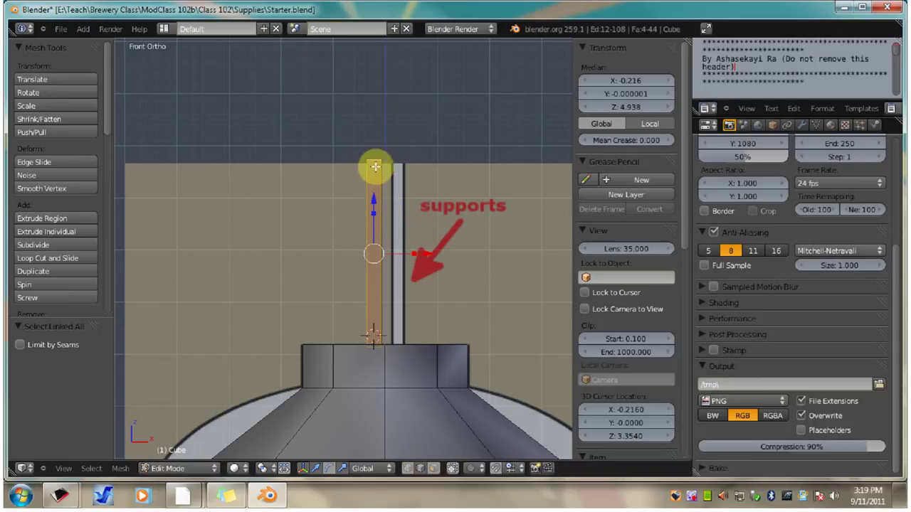
middle_drag(372, 224, 406, 259)
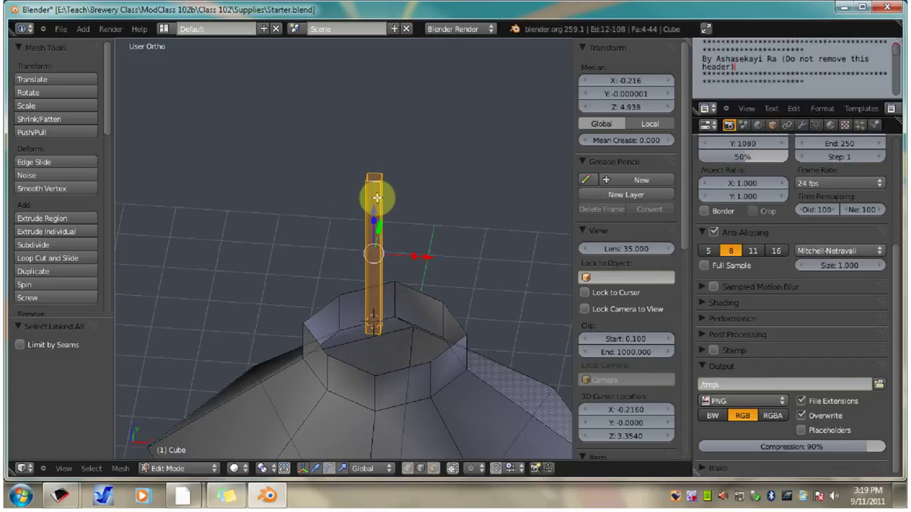
middle_drag(368, 318, 385, 257)
Check separation by selecting only the linked lantern body from a top-rim vertex
key(a)
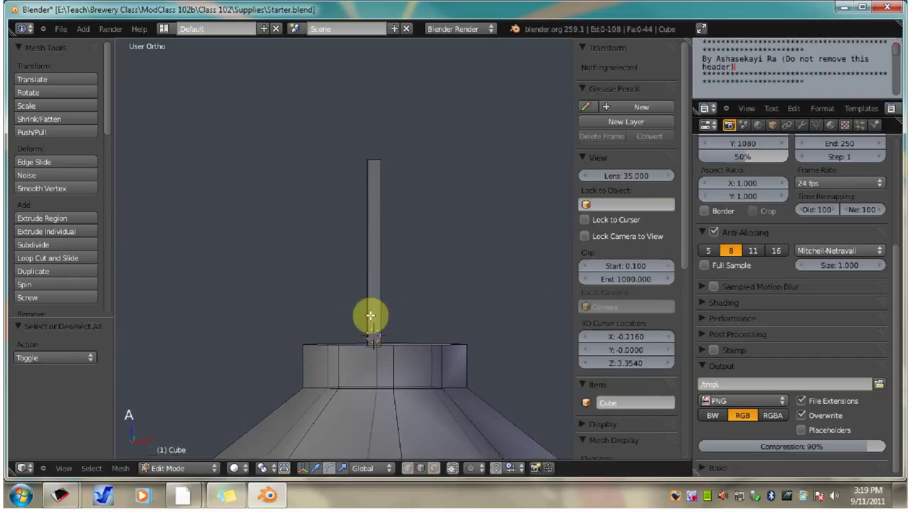
right_click(330, 360)
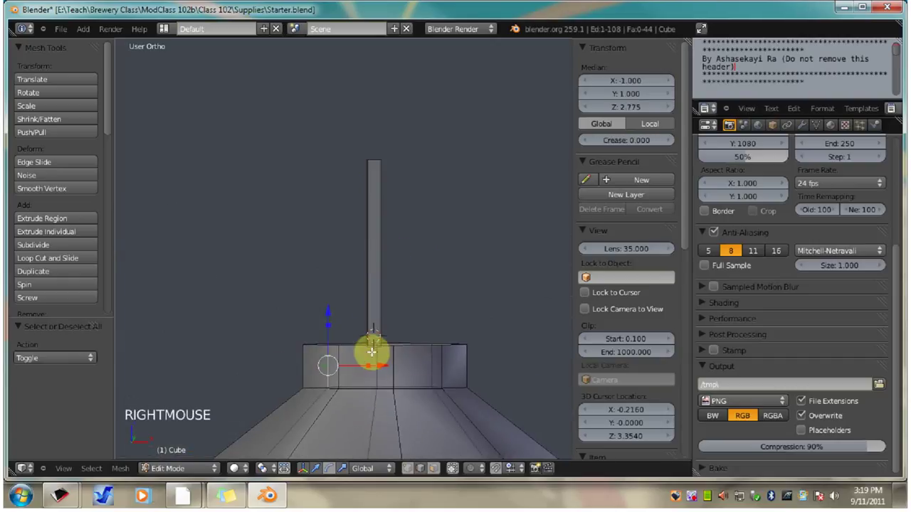
key(ctrl+l)
scroll(419, 370, down, 8)
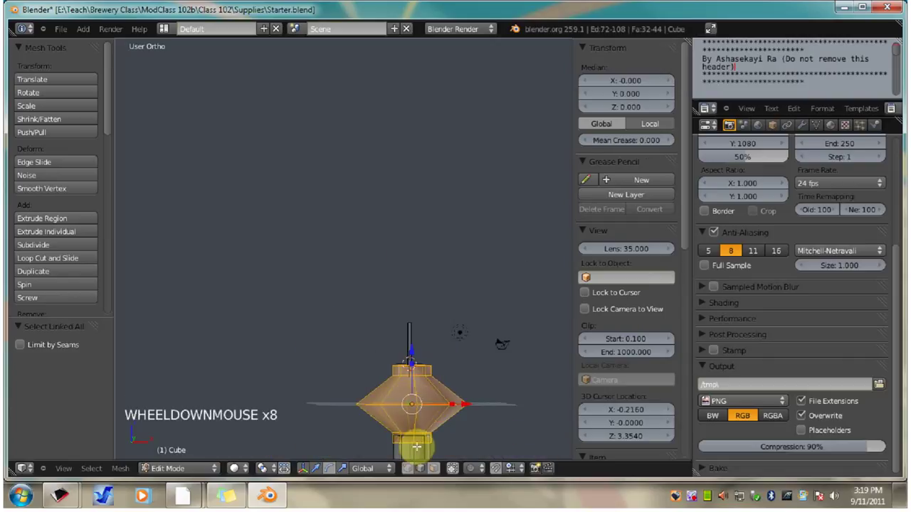
scroll(429, 425, up, 2)
scroll(427, 420, up, 6)
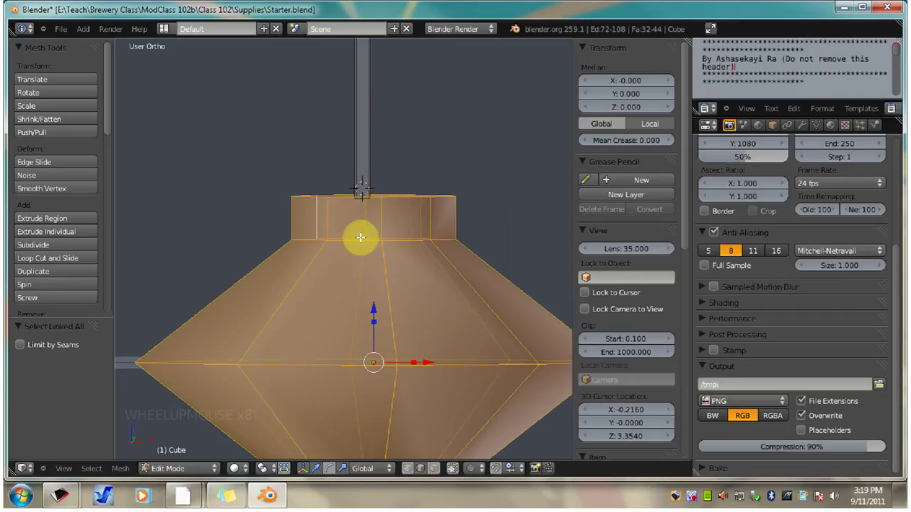
Reselect just the support pole via Ctrl+L from its top vertex, in front view
key(a)
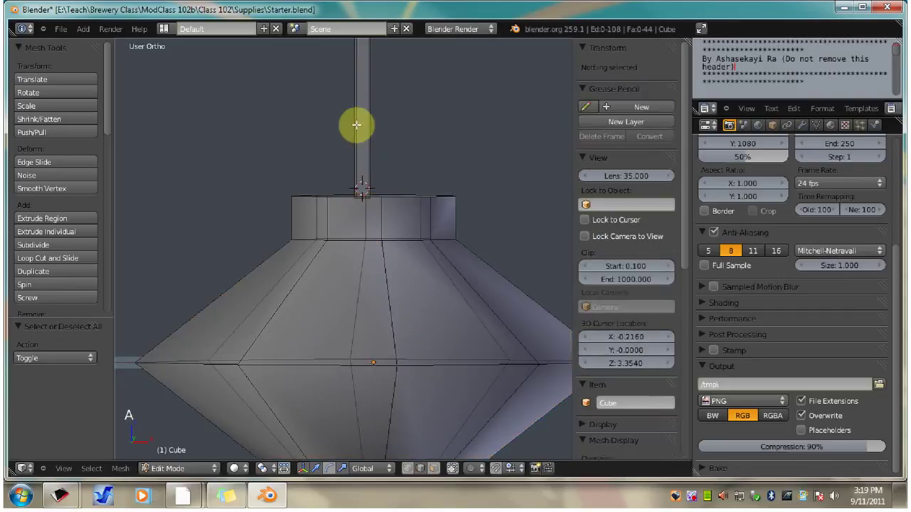
right_click(358, 126)
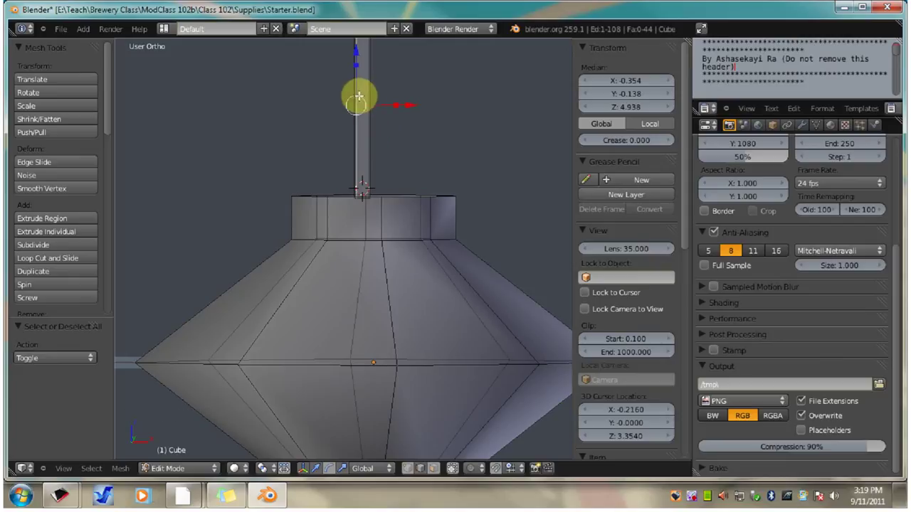
key(ctrl+l)
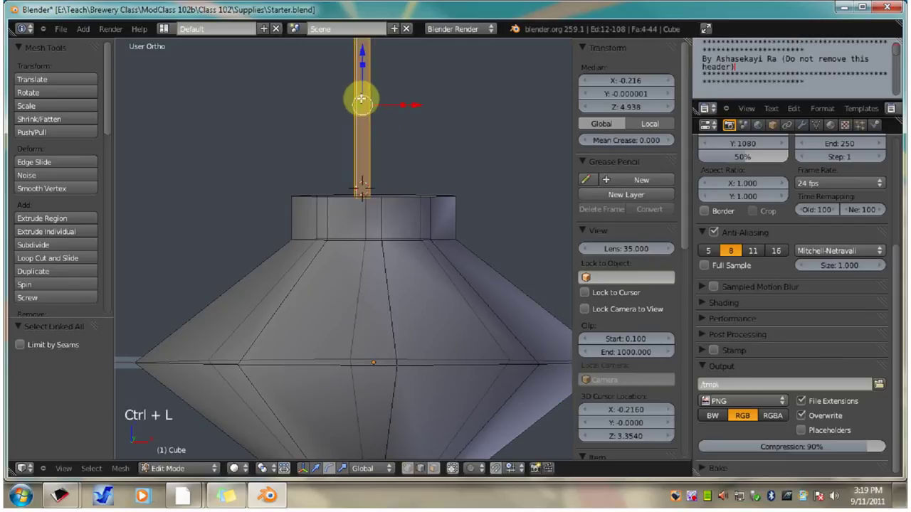
key(KP_1)
scroll(361, 99, down, 2)
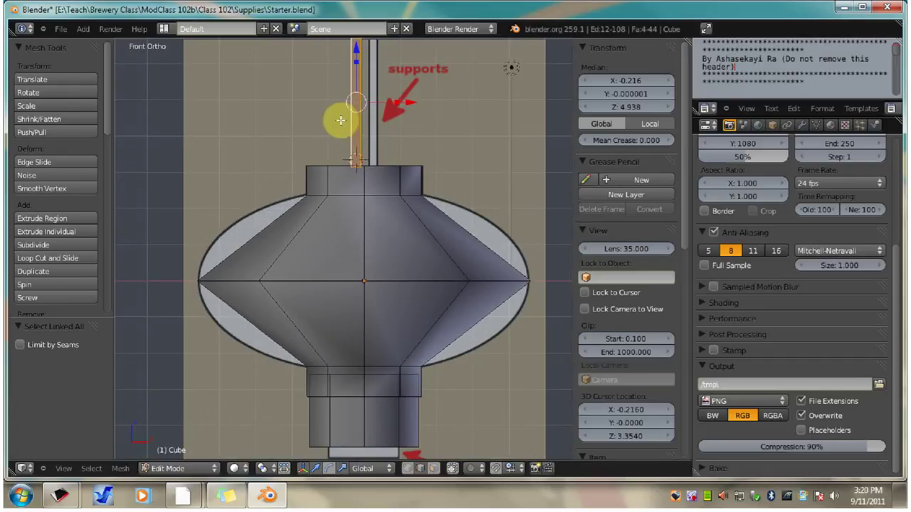
Duplicate the support pole and slide the copy 0.473 along X beside the original
shift+middle_drag(352, 105, 356, 214)
scroll(358, 211, up, 1)
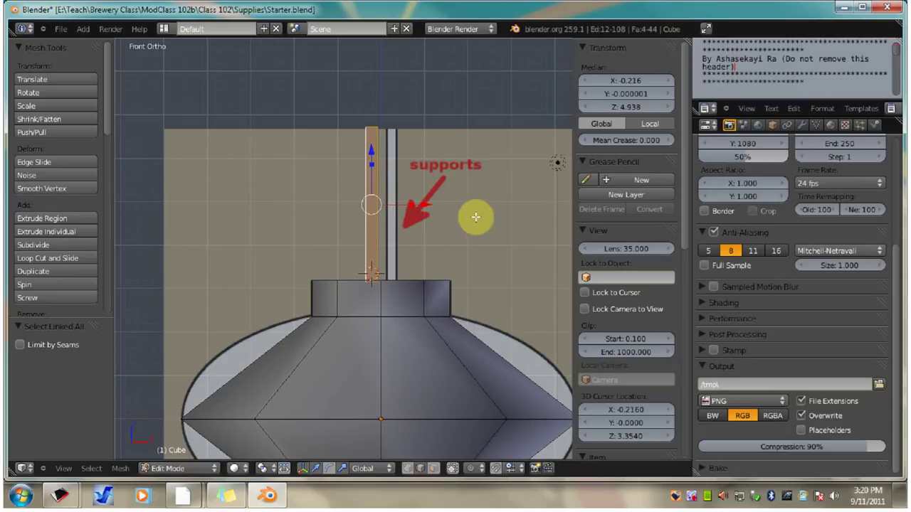
key(shift+d)
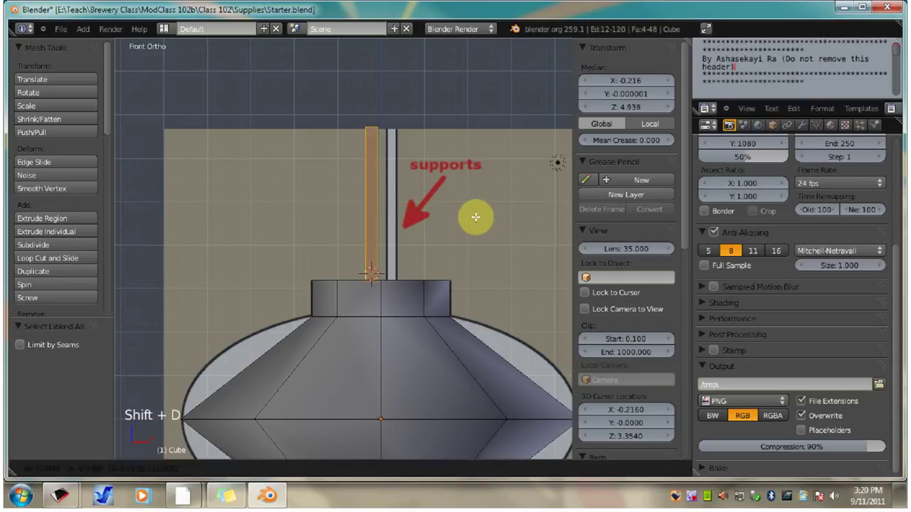
right_click(476, 217)
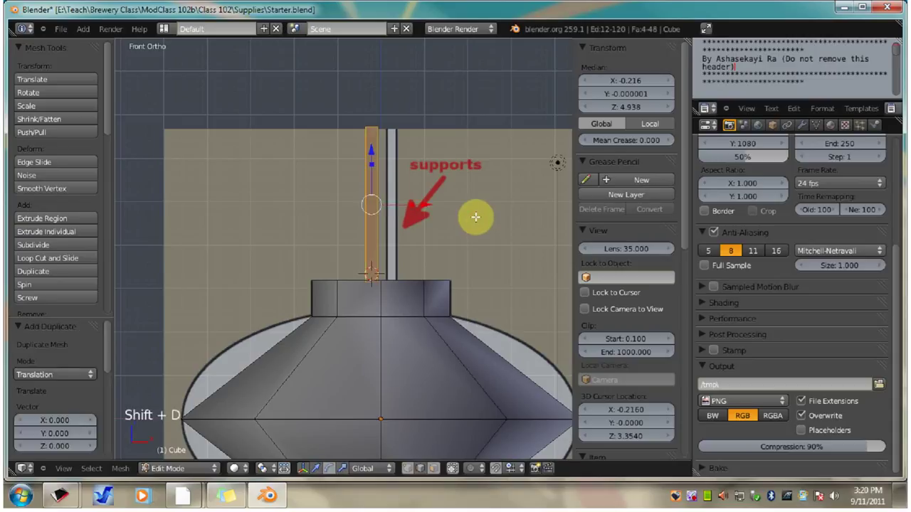
drag(419, 206, 442, 207)
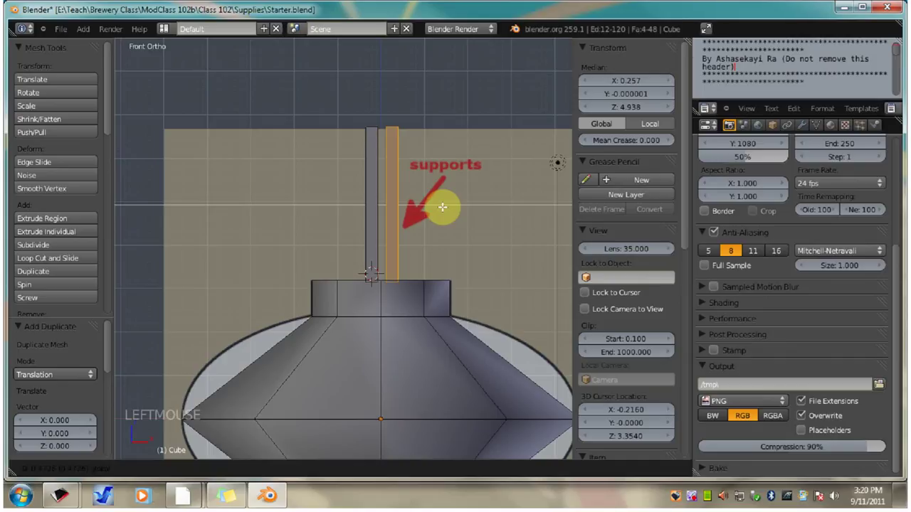
drag(443, 207, 443, 207)
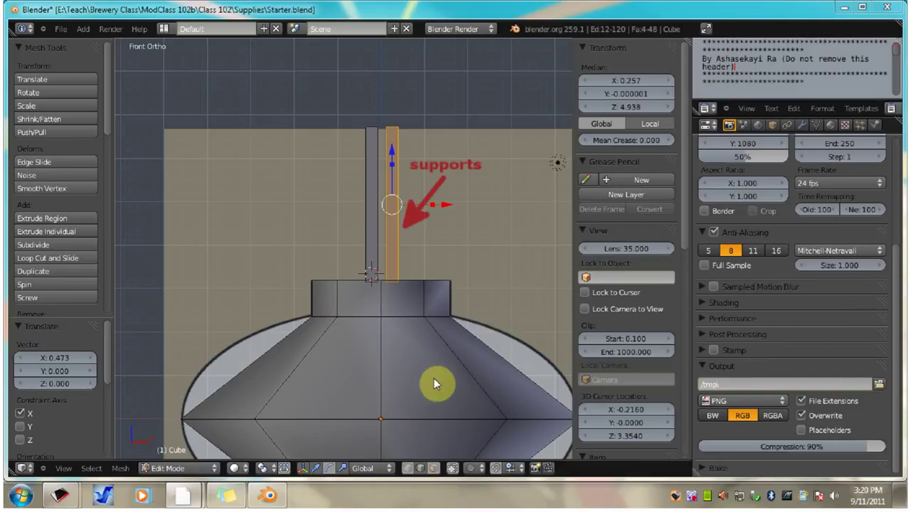
Deselect the support pole, toggle Limit selection to visible, and bring the whole lantern into view
key(a)
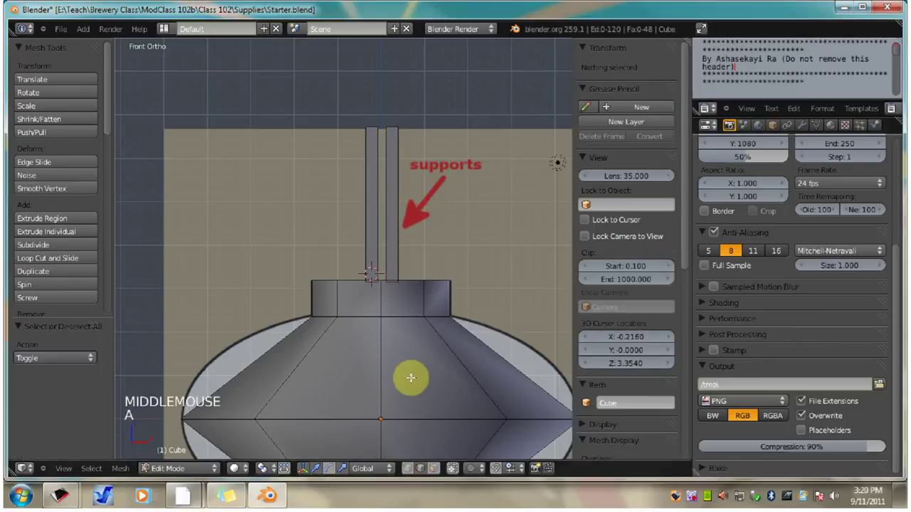
click(453, 466)
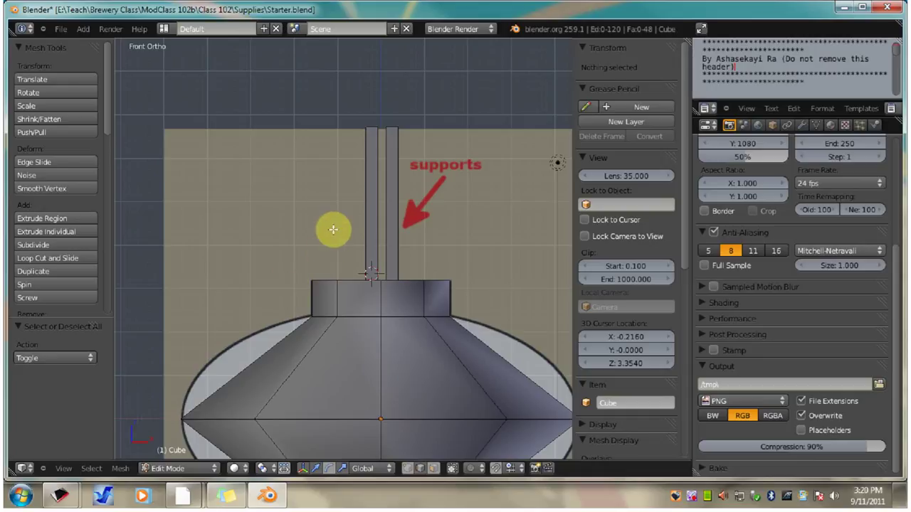
scroll(324, 242, down, 4)
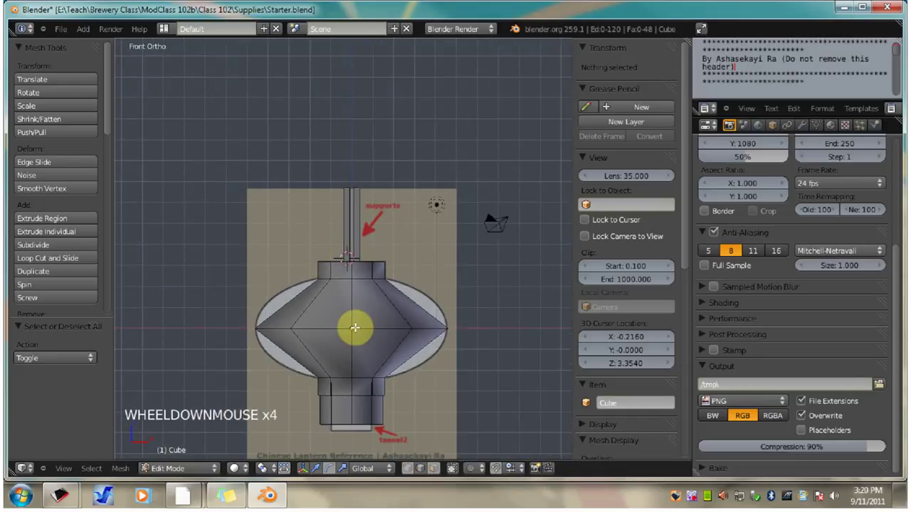
shift+middle_drag(354, 338, 359, 278)
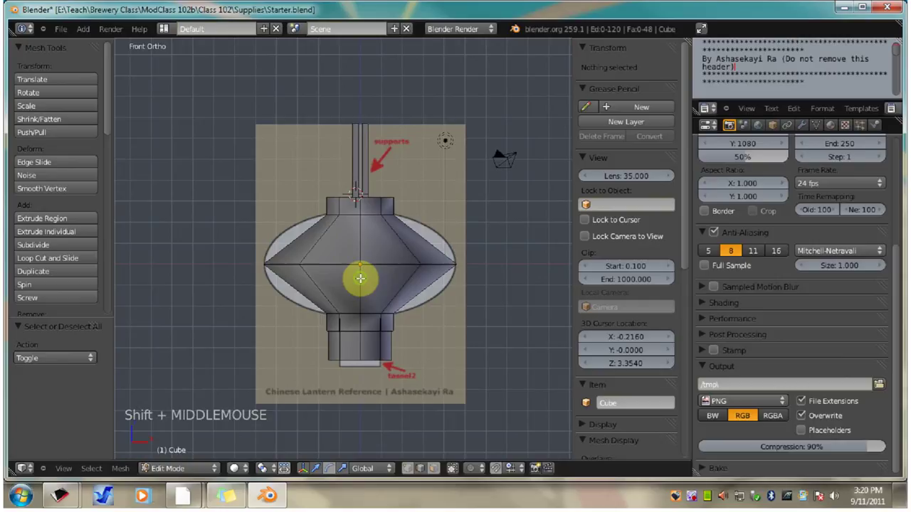
Switch to Object Mode, select the lantern object and apply Smooth shading
click(208, 469)
click(205, 459)
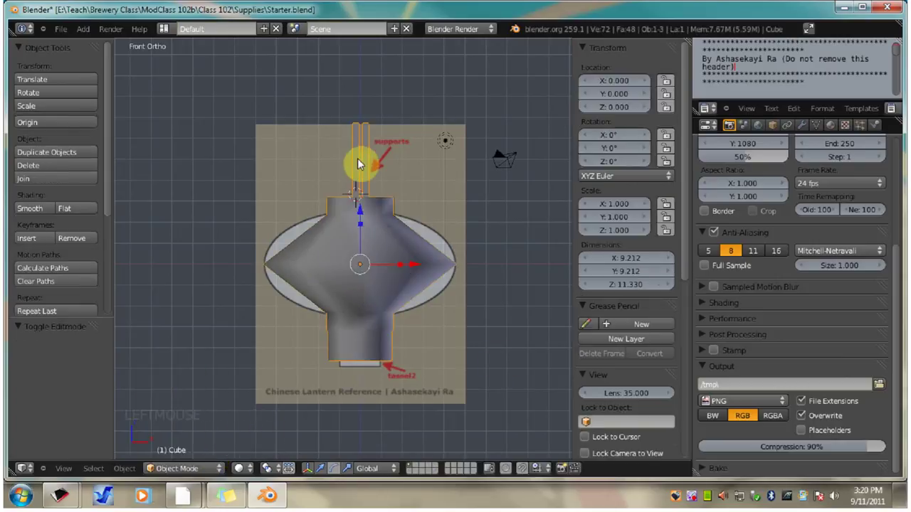
double_click(109, 166)
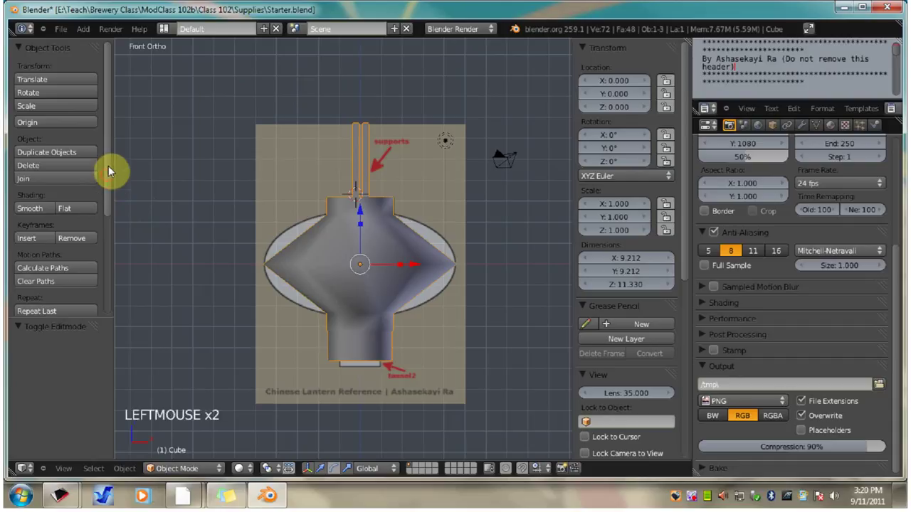
right_click(319, 247)
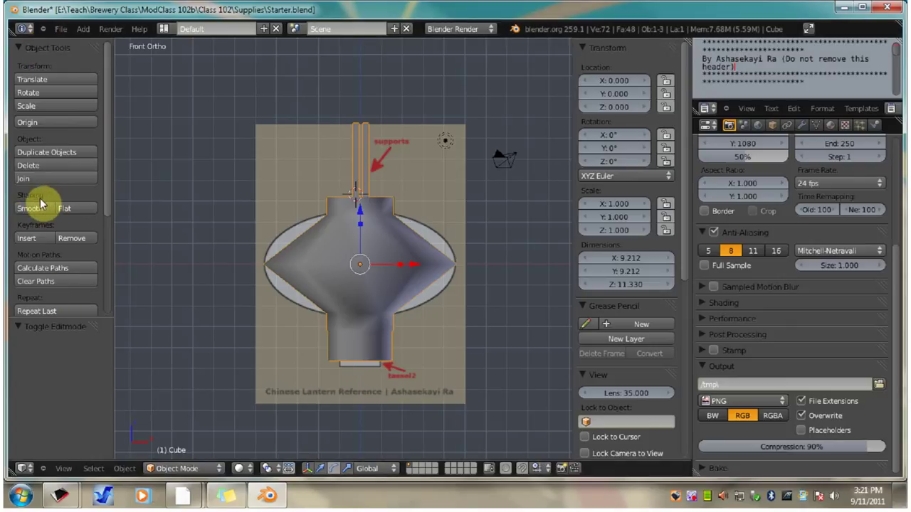
click(30, 211)
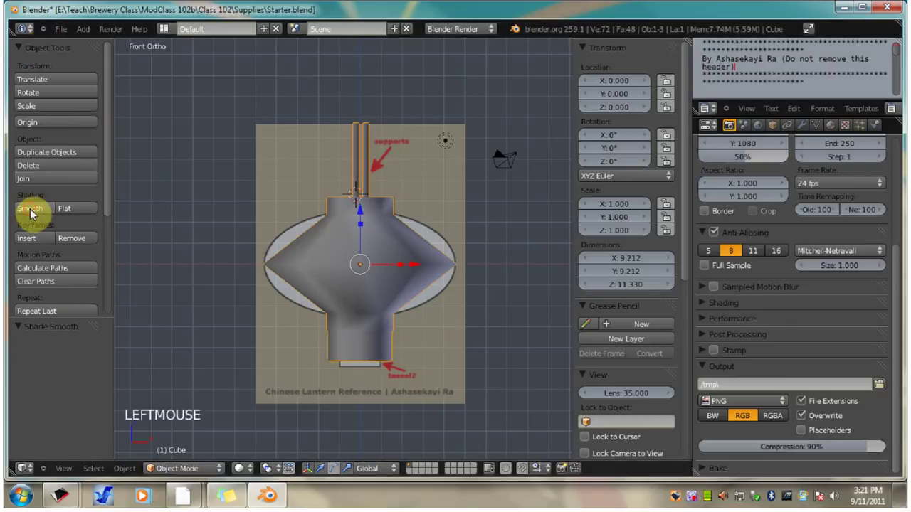